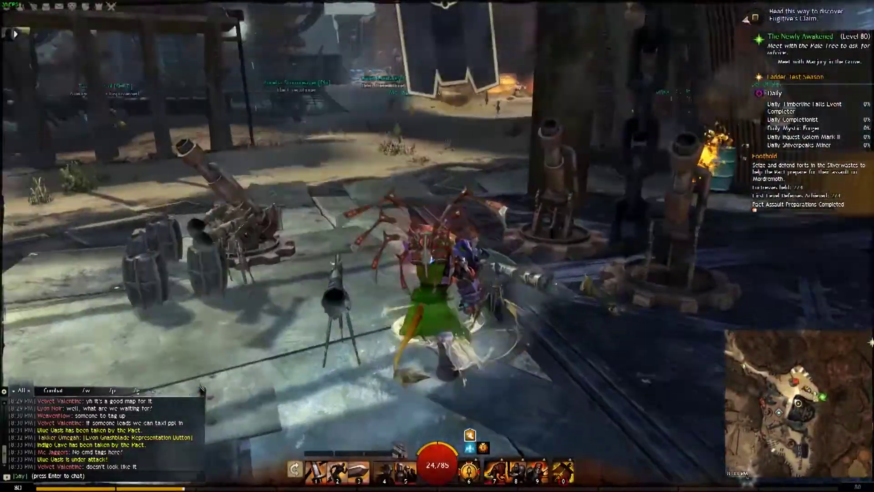
# - Fight the canyon enemies using combat skills 4, 2 and 5
pyautogui.press('4')
pyautogui.press('w')
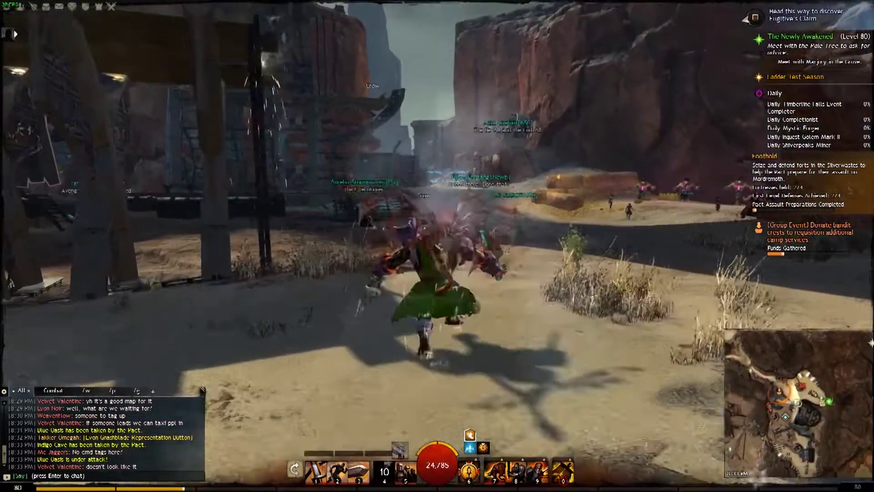
pyautogui.press('2')
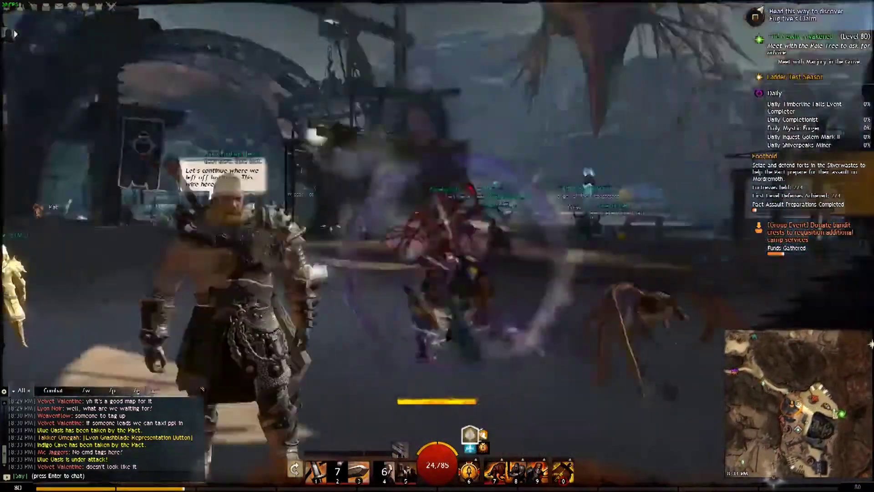
pyautogui.press('5')
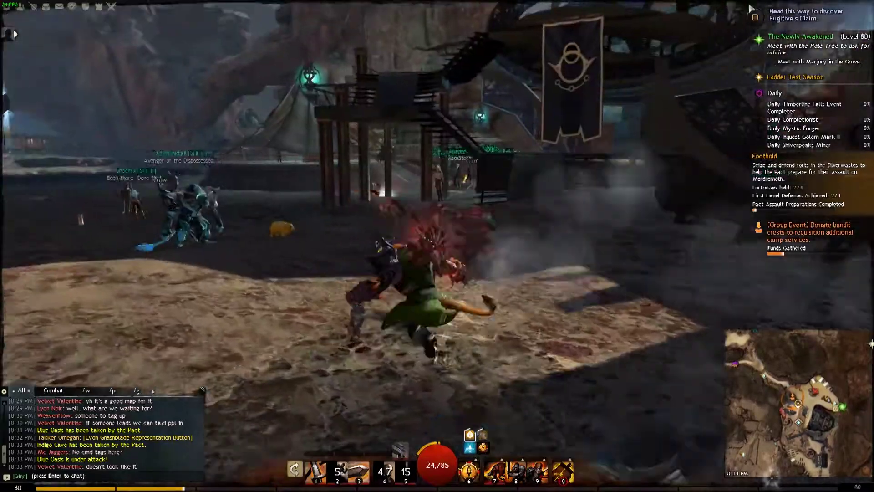
# - Hide the HUD and ride the mount up the stairs, then down to the plaza
pyautogui.hotkey('ctrl', 'shift', 'h')
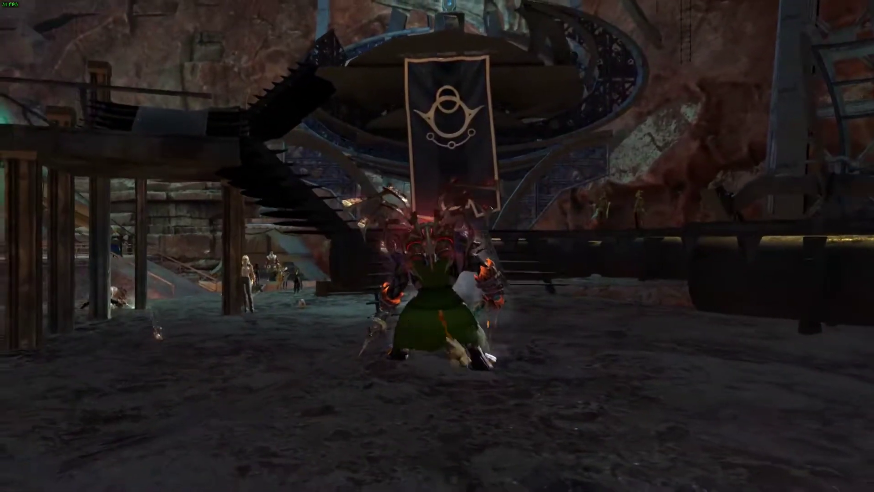
pyautogui.press('w')
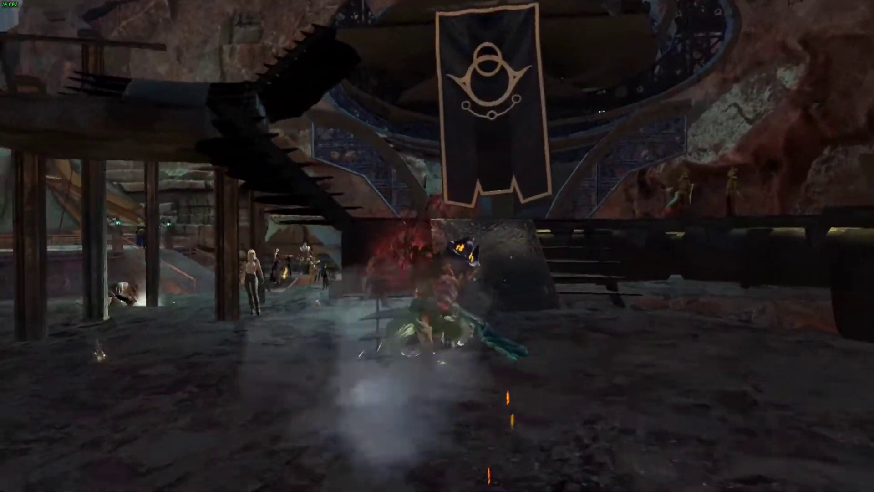
pyautogui.press('d')
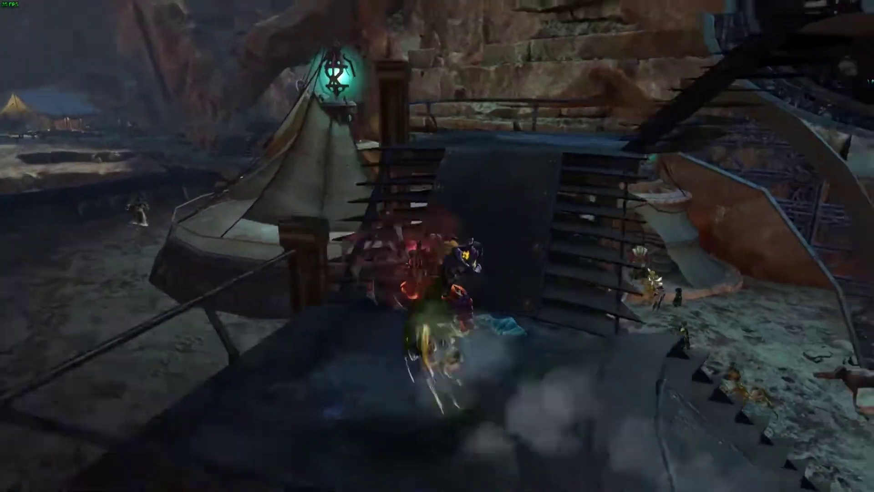
pyautogui.press('w')
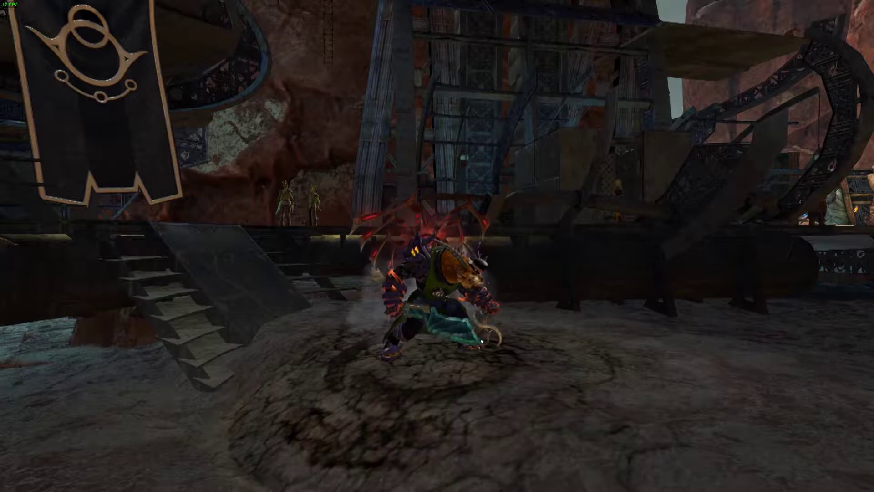
# - Show the HUD again, run the character down the stairs, and switch to the browser
pyautogui.hotkey('ctrl', 'shift', 'h')
pyautogui.press('w')
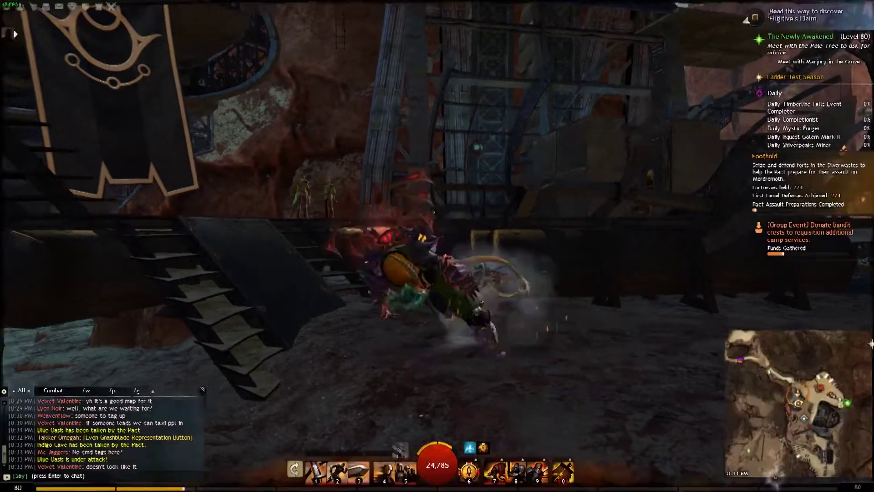
pyautogui.press('a')
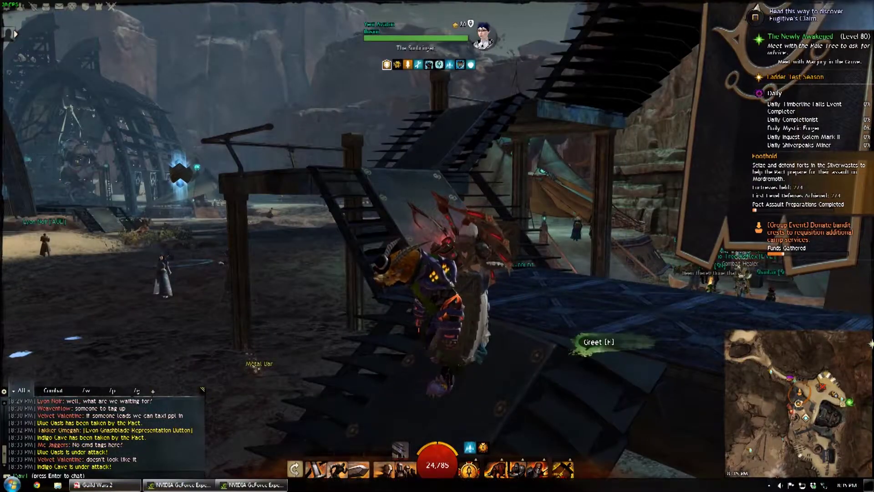
pyautogui.hotkey('alt', 'Tab')
# - Maximize Chrome, open Microsoft's Movie Maker page, and run the downloaded wlsetup-web.exe
pyautogui.doubleClick(240, 3)
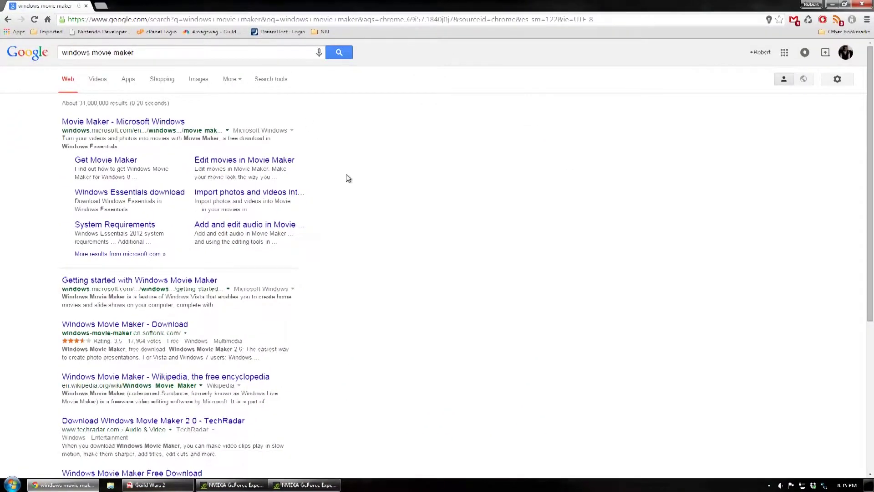
pyautogui.click(134, 121)
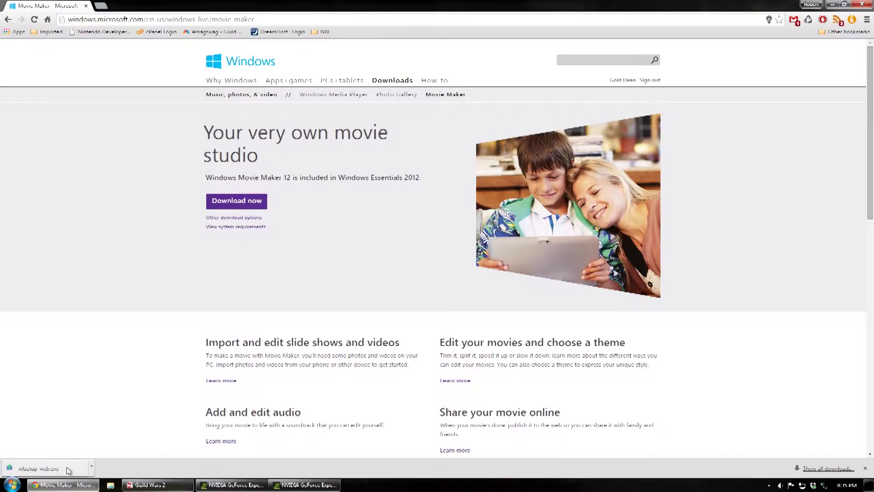
pyautogui.click(68, 470)
pyautogui.click(462, 250)
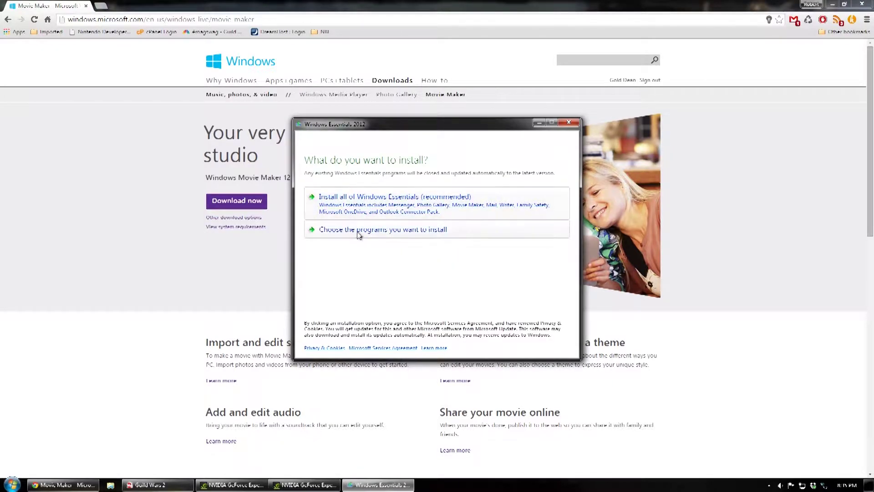
# - Uncheck Messenger, Writer, Outlook Connector Pack, Family Safety, Mail and OneDrive from the install list
pyautogui.click(389, 230)
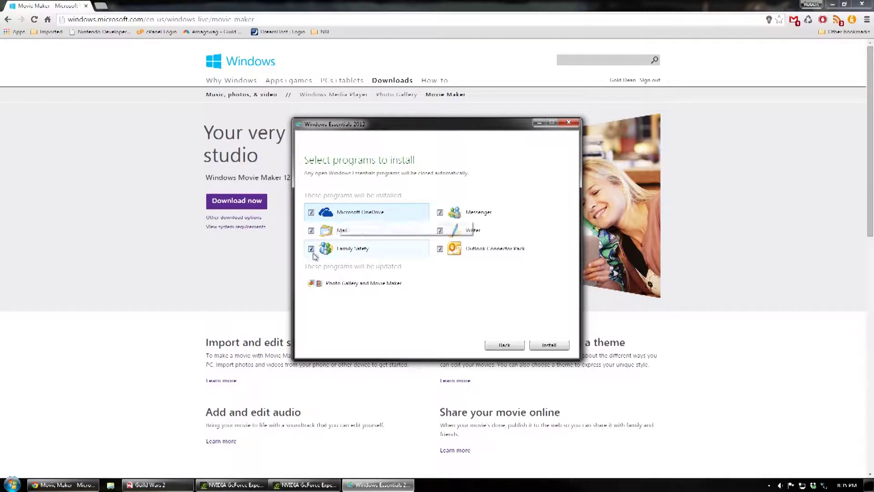
pyautogui.click(440, 213)
pyautogui.click(440, 231)
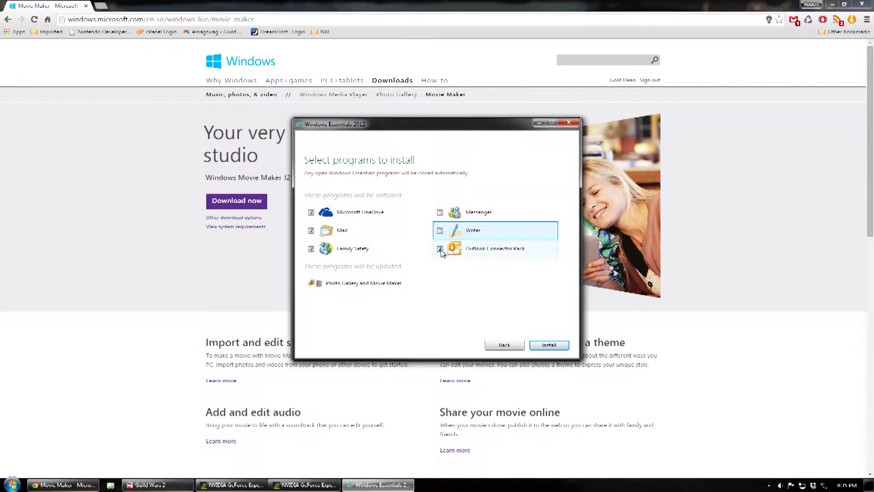
pyautogui.click(441, 250)
pyautogui.click(311, 249)
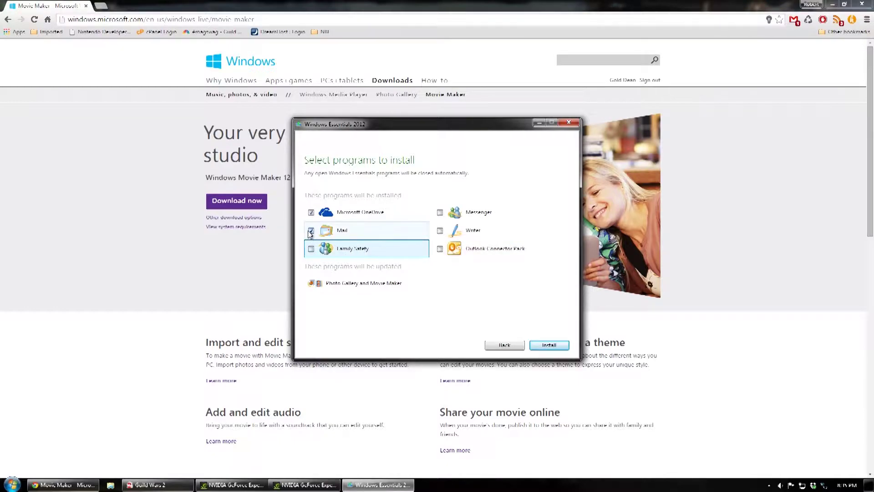
pyautogui.click(311, 230)
pyautogui.click(311, 213)
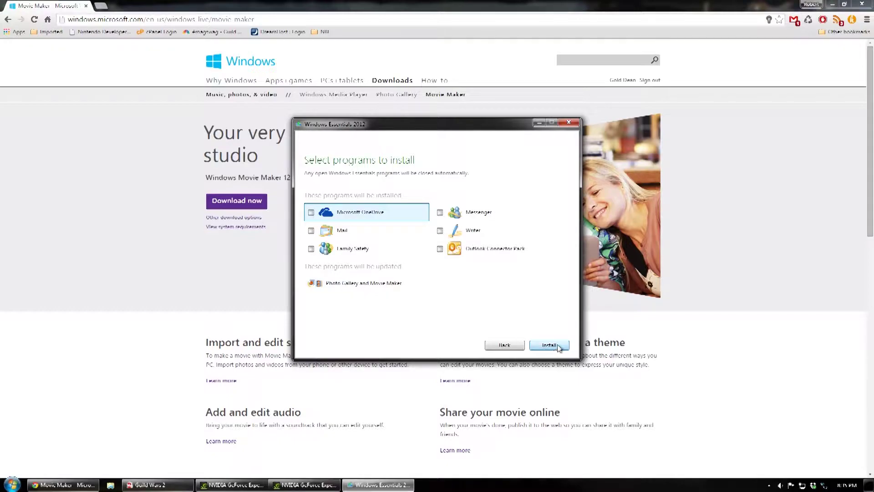
# - Go back and cancel the Windows Essentials setup, confirming the cancellation
pyautogui.click(518, 345)
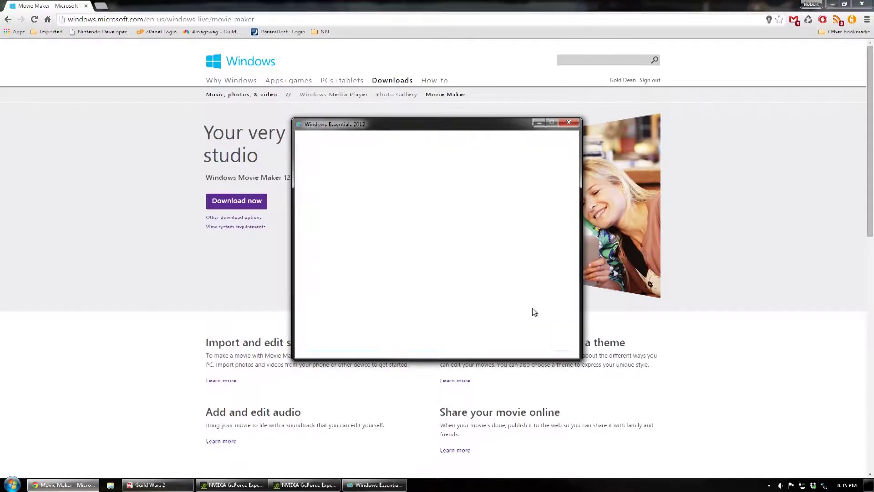
pyautogui.click(564, 124)
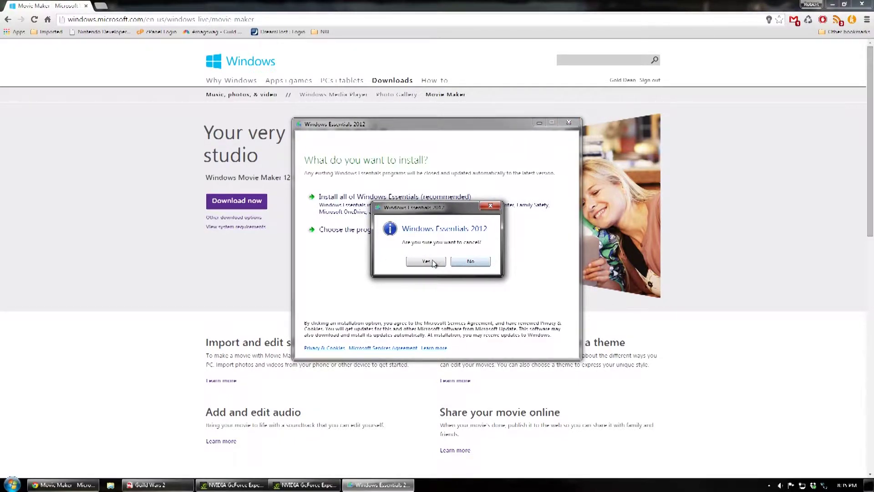
pyautogui.click(425, 261)
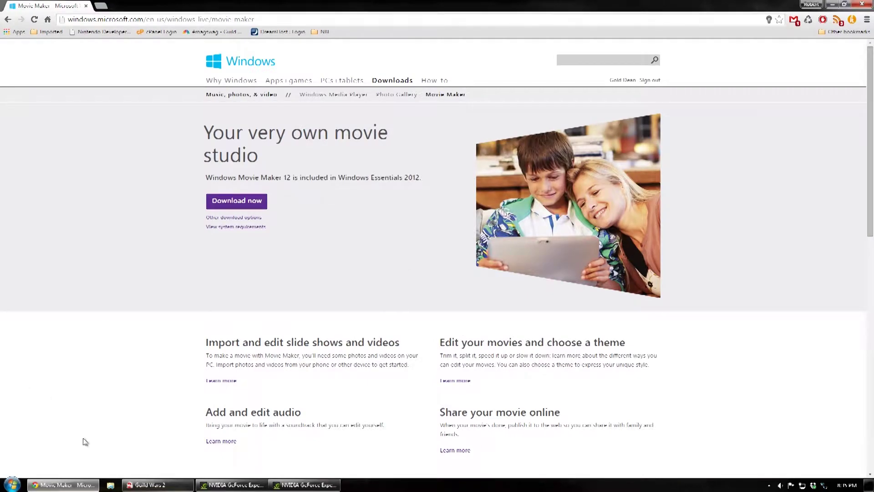
# - Launch Movie Maker from Start > All Programs
pyautogui.click(18, 486)
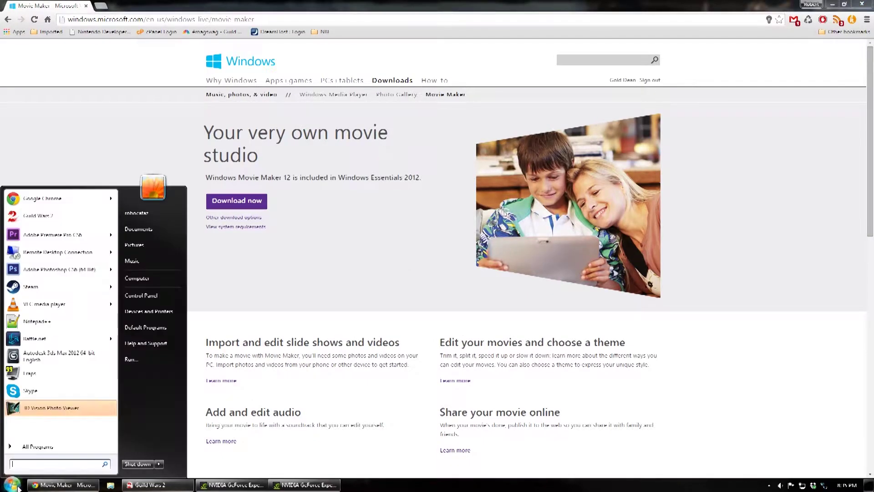
pyautogui.click(71, 445)
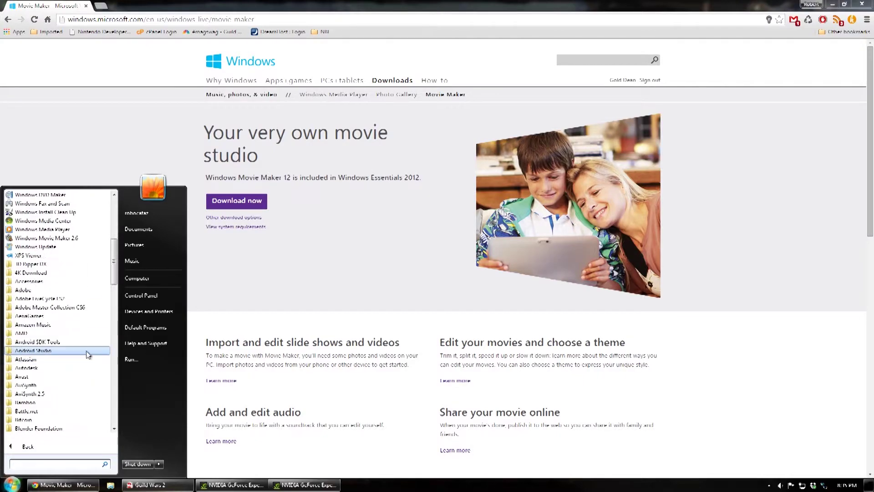
pyautogui.scroll(5, 88, 354)
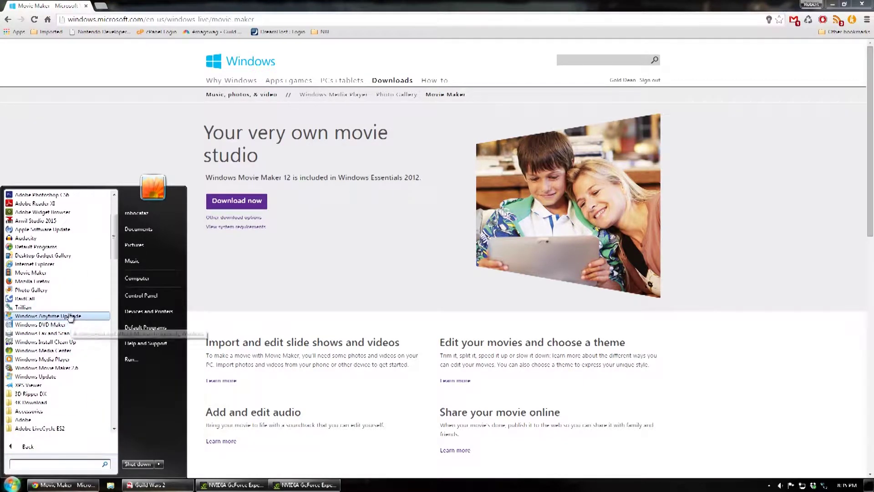
pyautogui.click(49, 273)
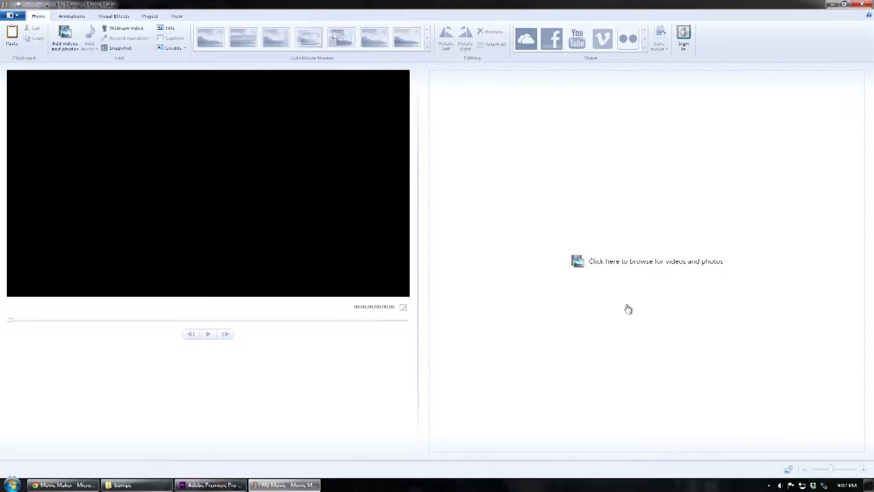
# - Review the Advanced file preparation page in Movie Maker Options, then cancel without changes
pyautogui.click(17, 15)
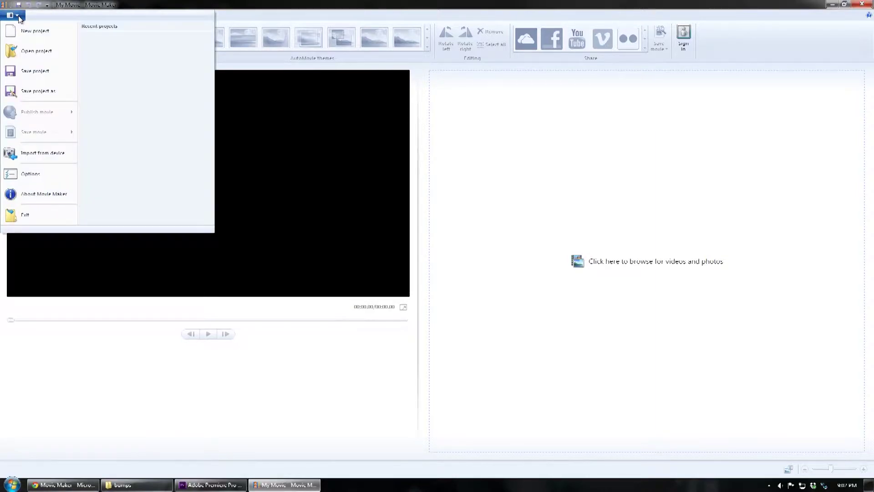
pyautogui.click(68, 169)
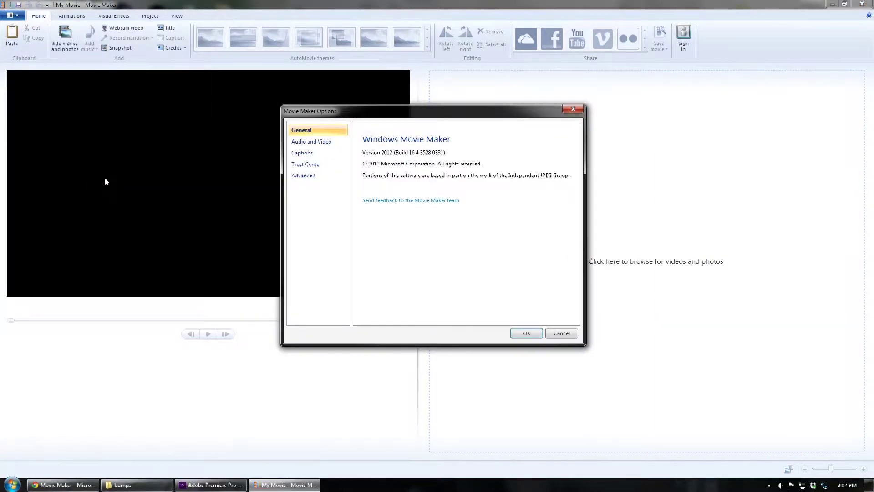
pyautogui.click(315, 180)
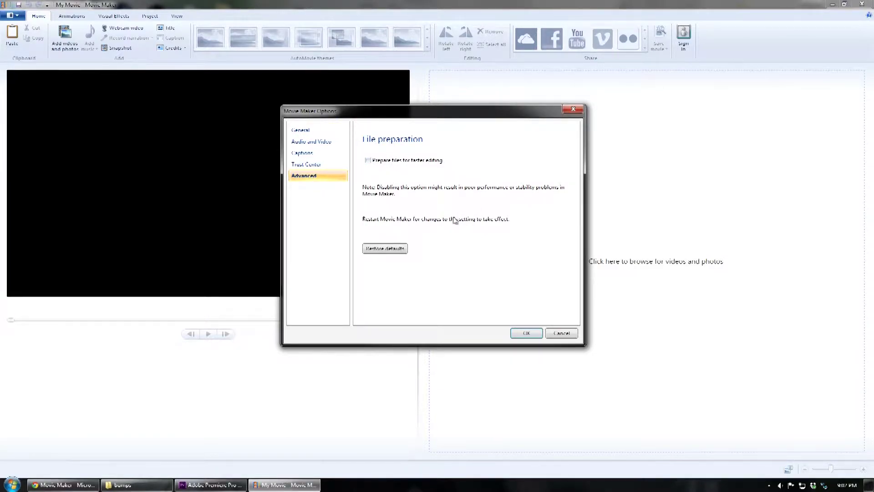
pyautogui.click(556, 335)
# - Navigate File Explorer from the bumps folder to Movies\shadow\Desktop
pyautogui.click(132, 485)
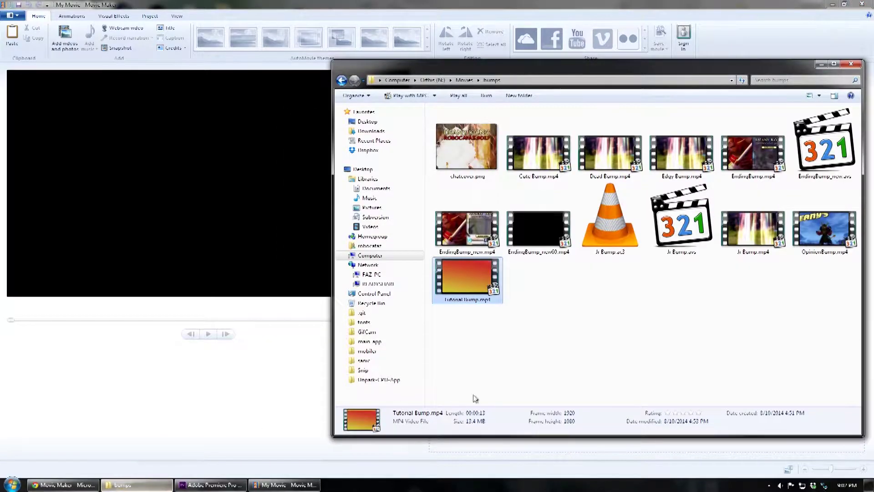
pyautogui.click(464, 80)
pyautogui.doubleClick(554, 119)
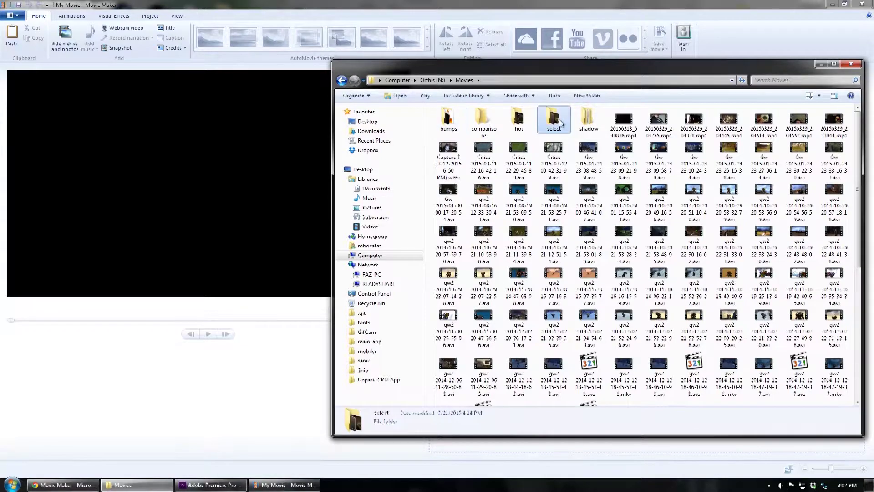
pyautogui.click(349, 82)
pyautogui.doubleClick(581, 139)
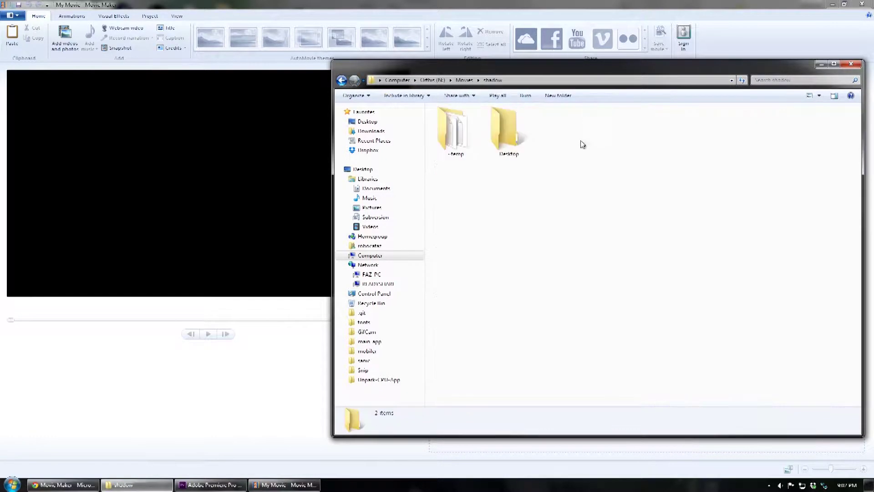
pyautogui.doubleClick(513, 143)
# - Drag the first and third mp4 videos onto the Movie Maker storyboard
pyautogui.moveTo(505, 66); pyautogui.dragTo(273, 237)
pyautogui.click(228, 301)
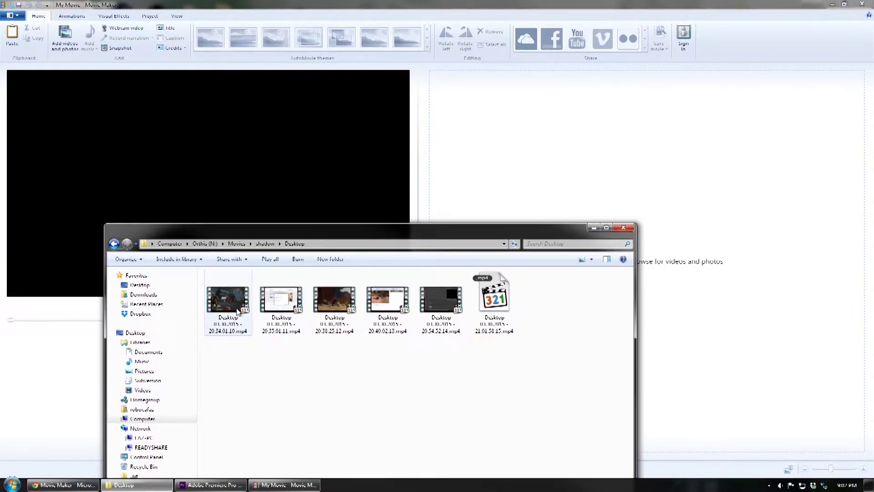
pyautogui.keyDown('ctrl'); pyautogui.click(331, 296); pyautogui.keyUp('ctrl')
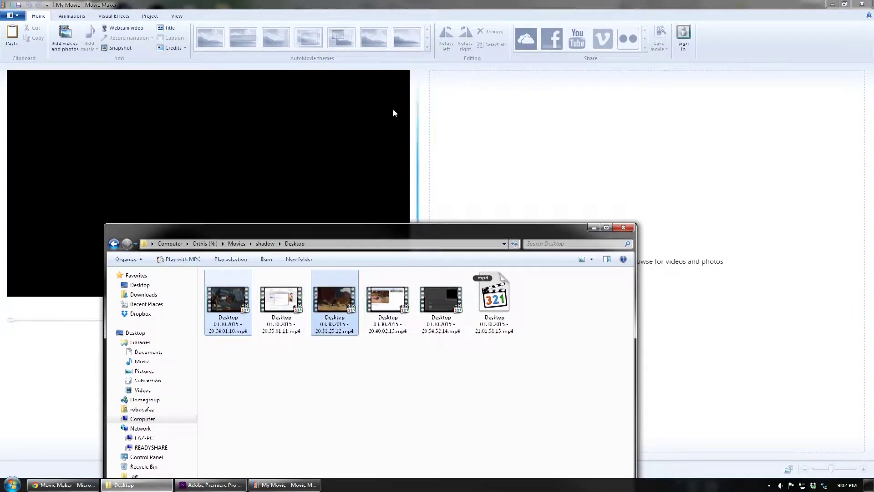
pyautogui.moveTo(221, 306); pyautogui.dragTo(482, 132)
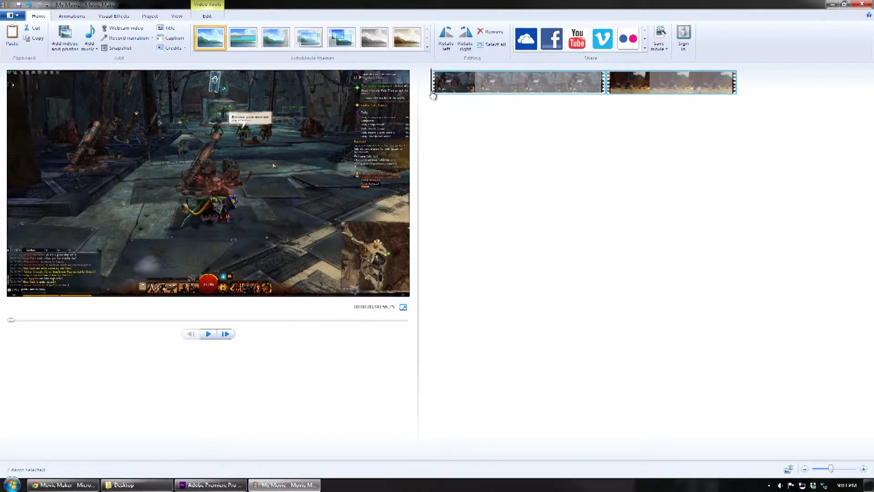
pyautogui.moveTo(432, 103); pyautogui.dragTo(509, 109)
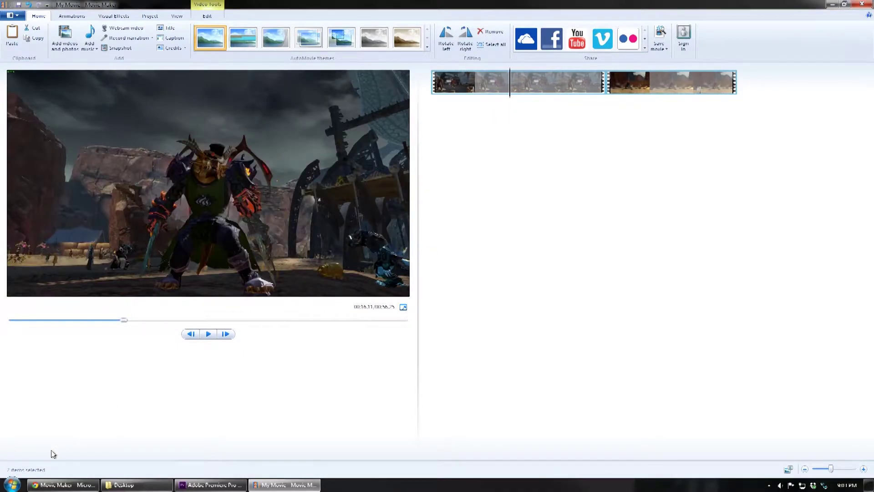
pyautogui.moveTo(512, 101); pyautogui.dragTo(535, 122)
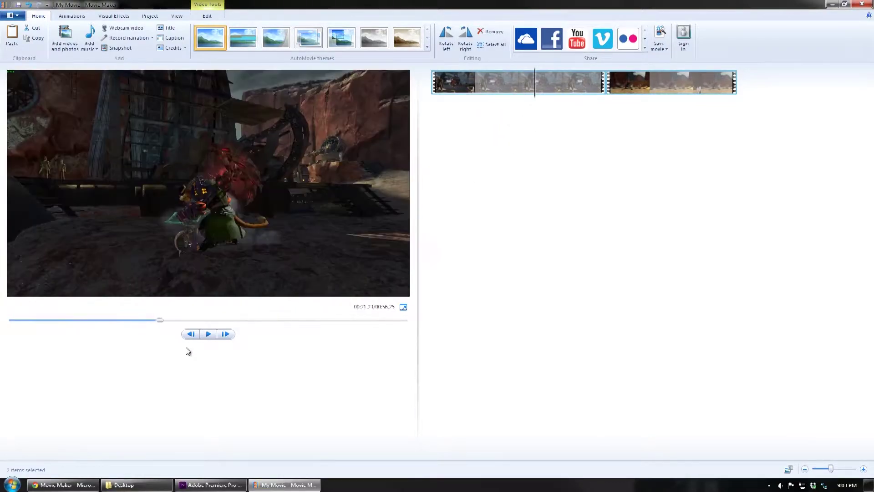
pyautogui.click(216, 337)
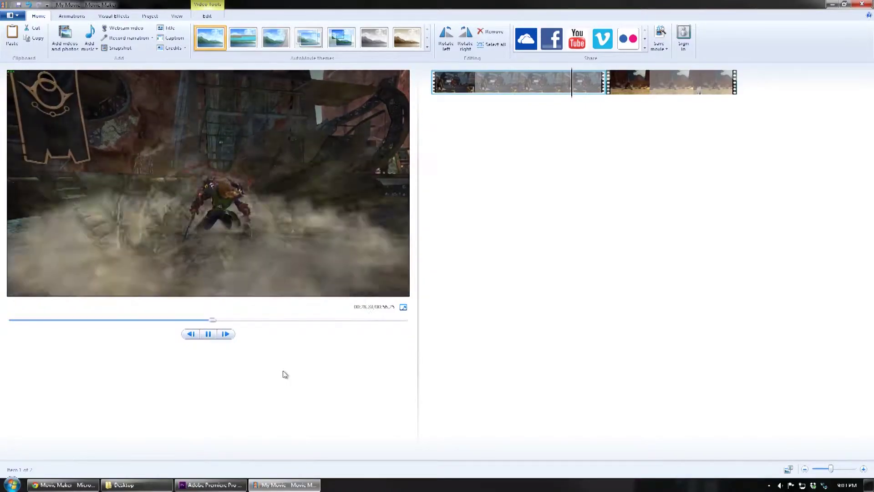
pyautogui.click(212, 338)
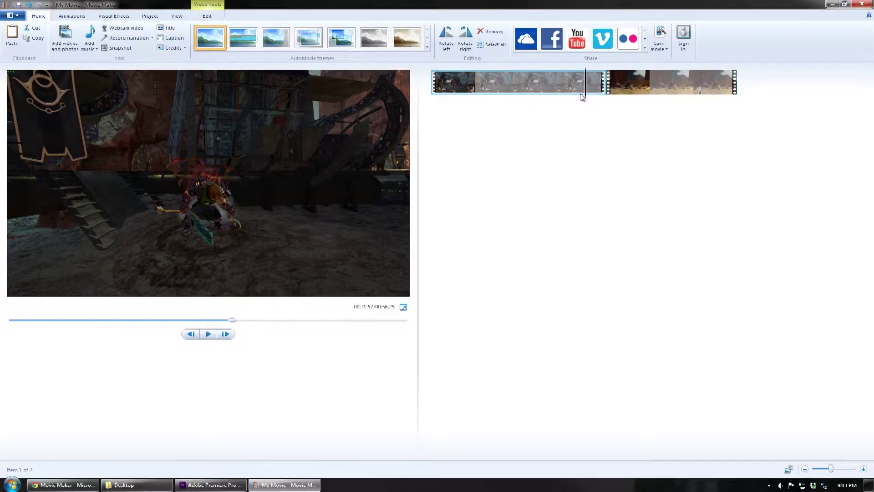
pyautogui.moveTo(588, 102); pyautogui.dragTo(481, 107)
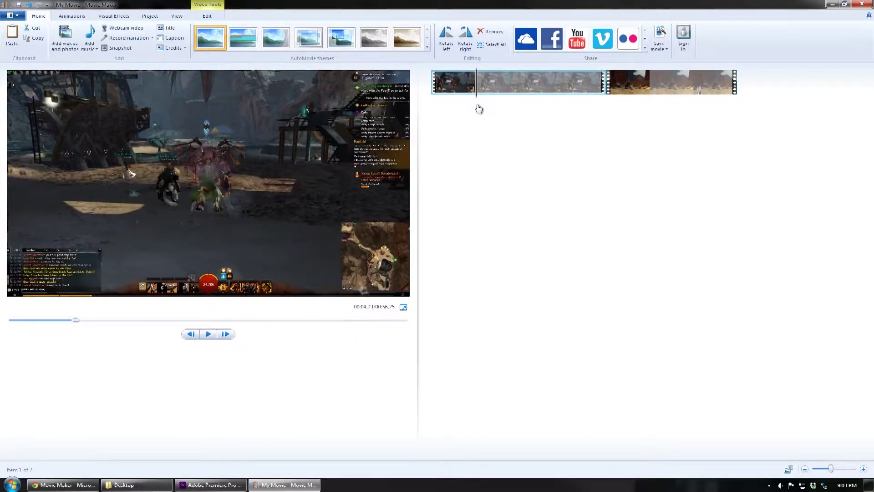
pyautogui.moveTo(489, 107); pyautogui.dragTo(487, 109)
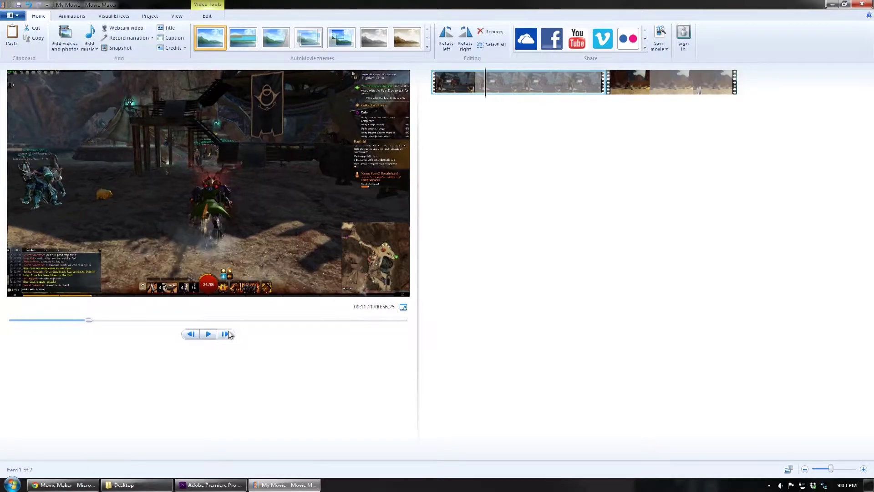
pyautogui.click(229, 335)
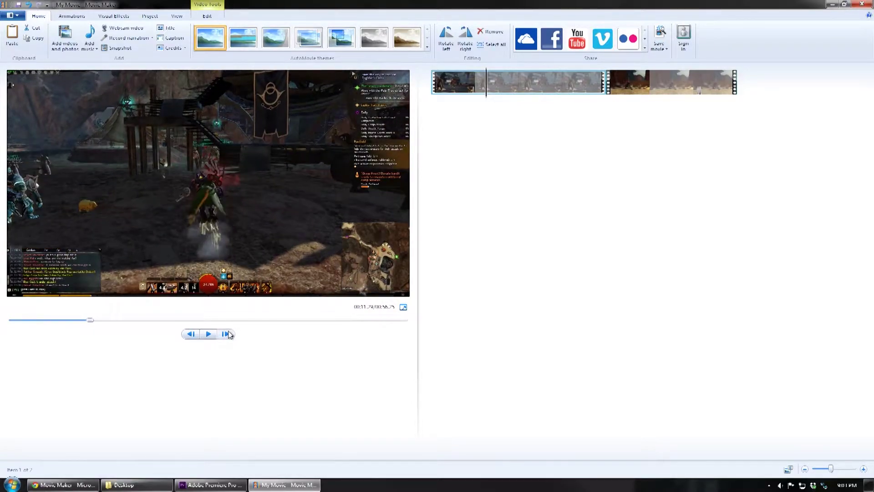
pyautogui.click(228, 335)
pyautogui.click(229, 334)
pyautogui.click(228, 335)
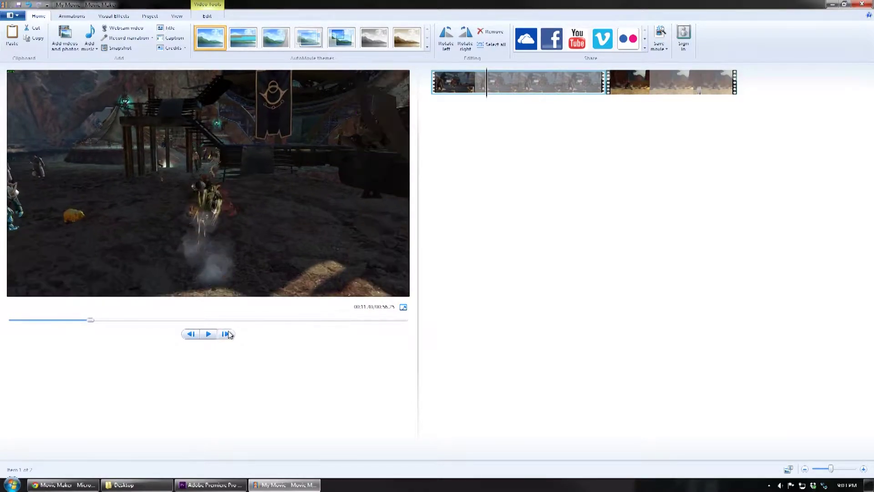
pyautogui.click(198, 336)
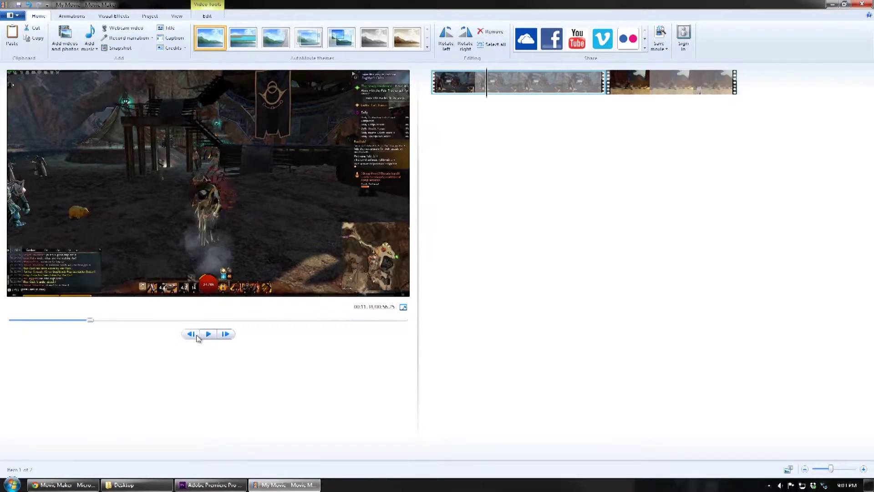
pyautogui.click(225, 335)
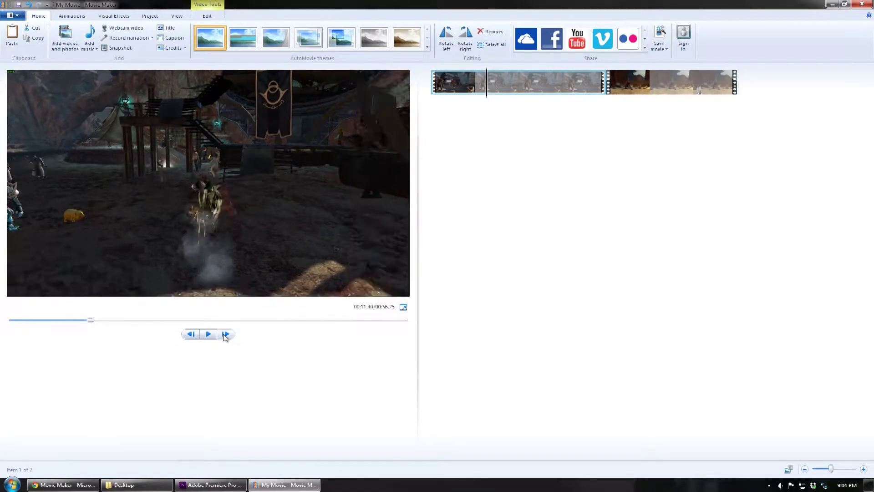
# - Trim the first clip by setting its start point and an end point near 21 seconds
pyautogui.rightClick(488, 101)
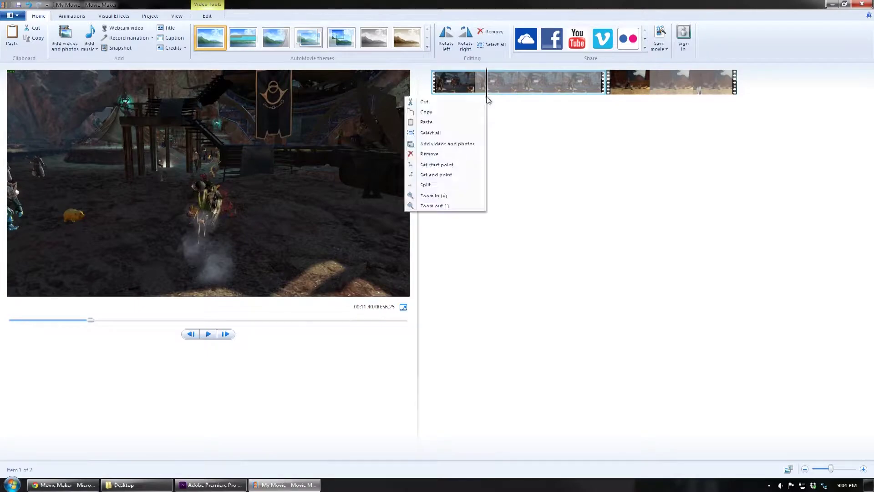
pyautogui.click(458, 168)
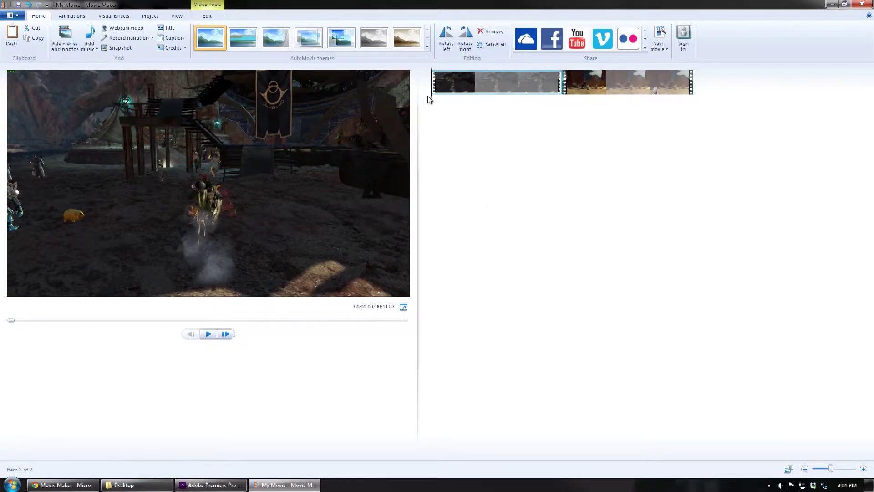
pyautogui.moveTo(431, 100); pyautogui.dragTo(549, 125)
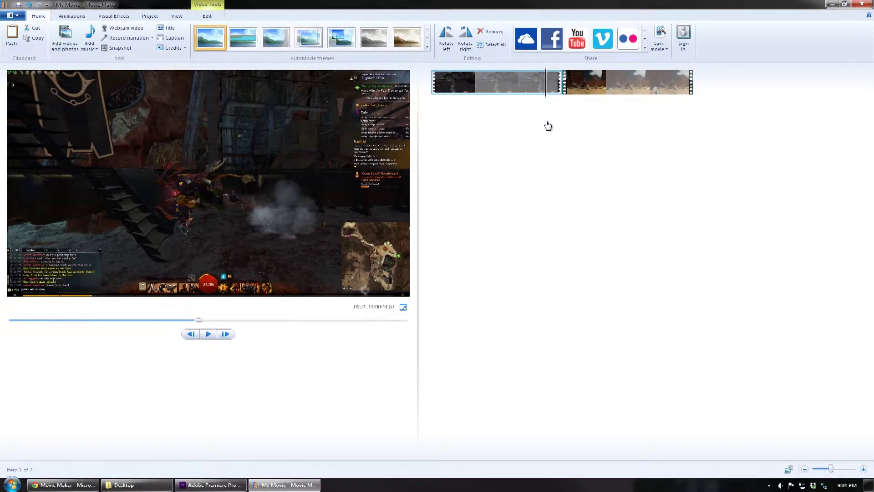
pyautogui.moveTo(547, 127); pyautogui.dragTo(547, 126)
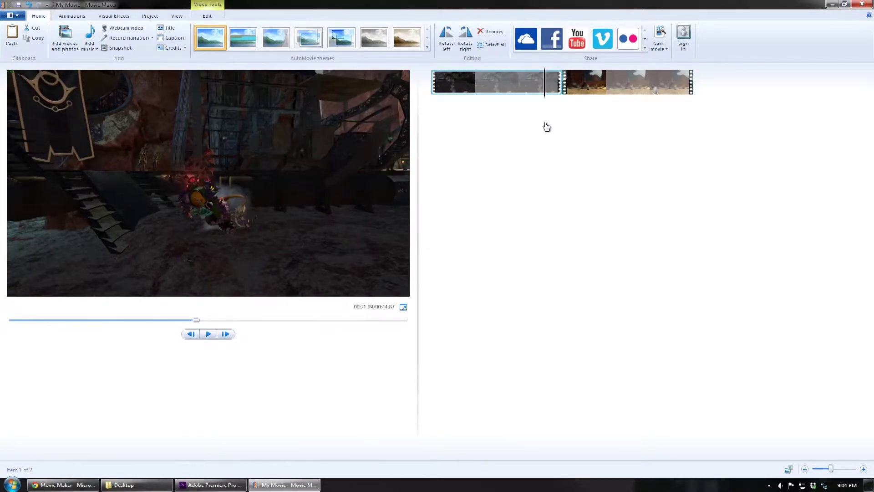
pyautogui.rightClick(547, 88)
pyautogui.click(522, 165)
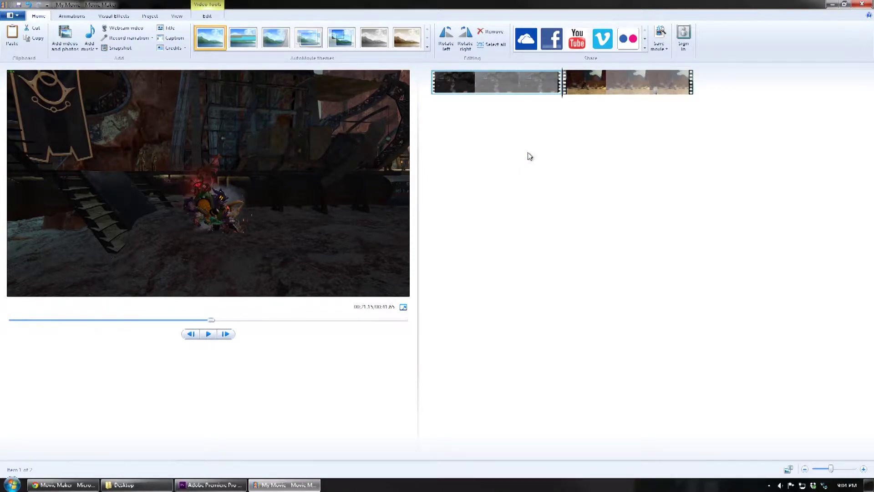
# - Split the trimmed clip at the playhead, move the second part to the storyboard's end, and review
pyautogui.moveTo(559, 101); pyautogui.dragTo(674, 128)
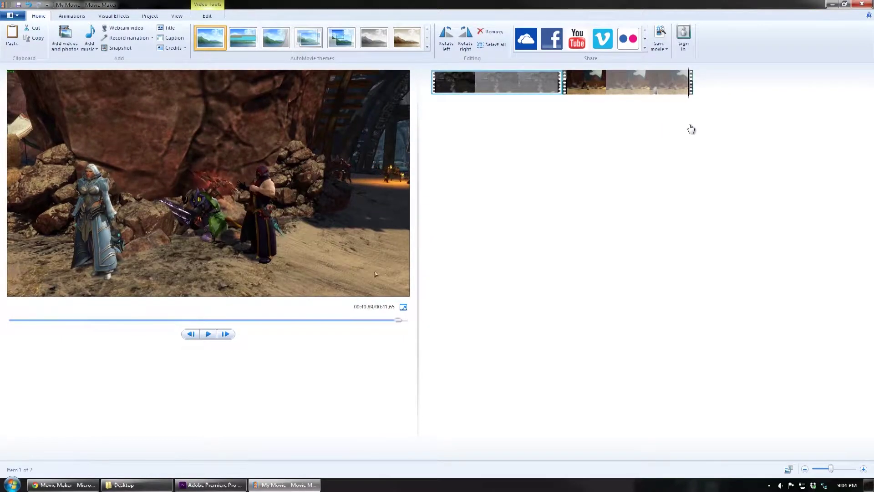
pyautogui.moveTo(698, 132); pyautogui.dragTo(532, 128)
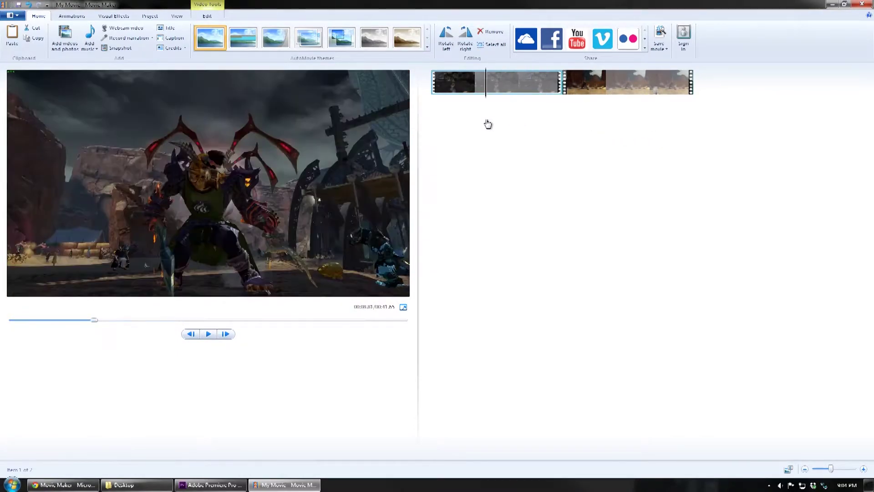
pyautogui.moveTo(478, 128)
pyautogui.mouseDown()
pyautogui.moveTo(552, 131)
pyautogui.moveTo(478, 138)
pyautogui.moveTo(512, 140)
pyautogui.moveTo(490, 140)
pyautogui.mouseUp()
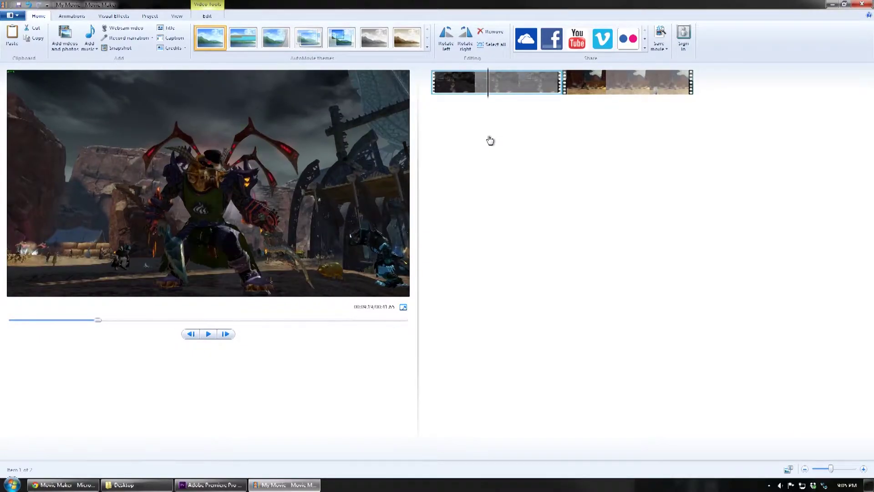
pyautogui.rightClick(488, 99)
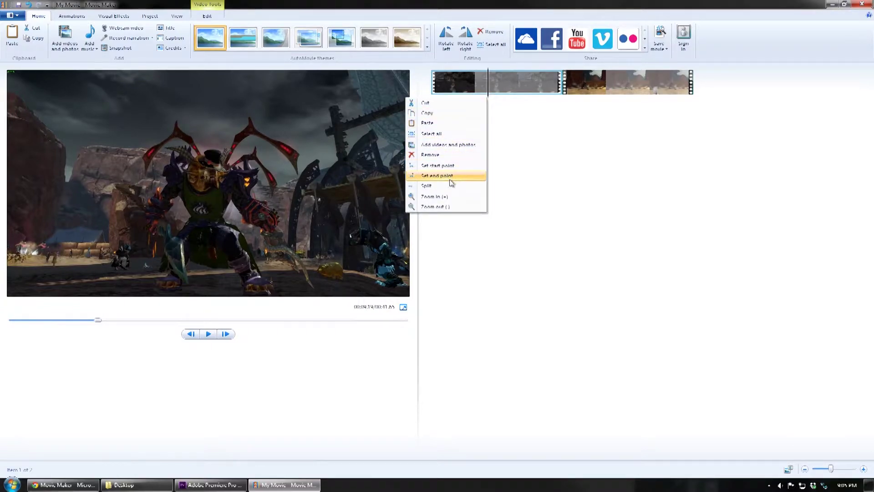
pyautogui.click(450, 186)
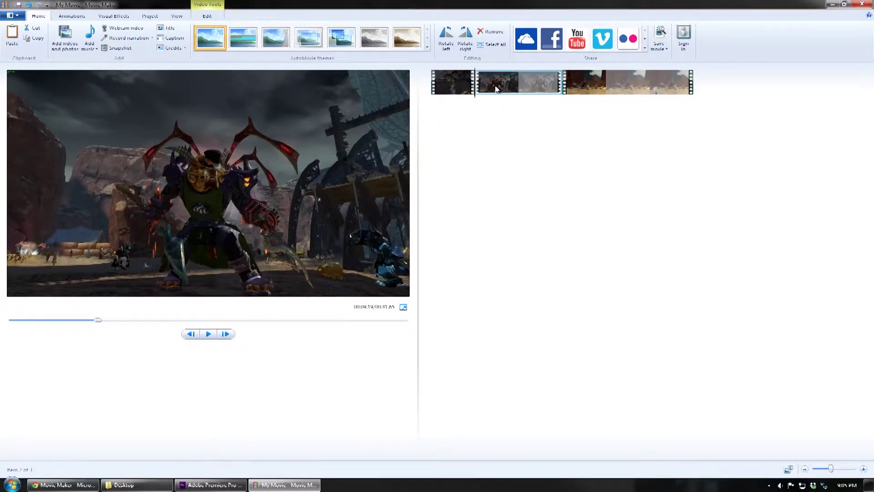
pyautogui.moveTo(492, 94); pyautogui.dragTo(696, 93)
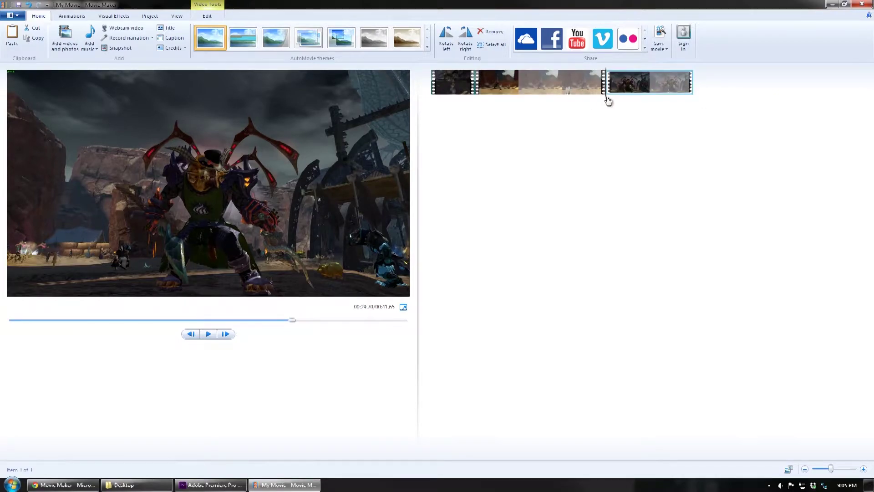
pyautogui.click(454, 105)
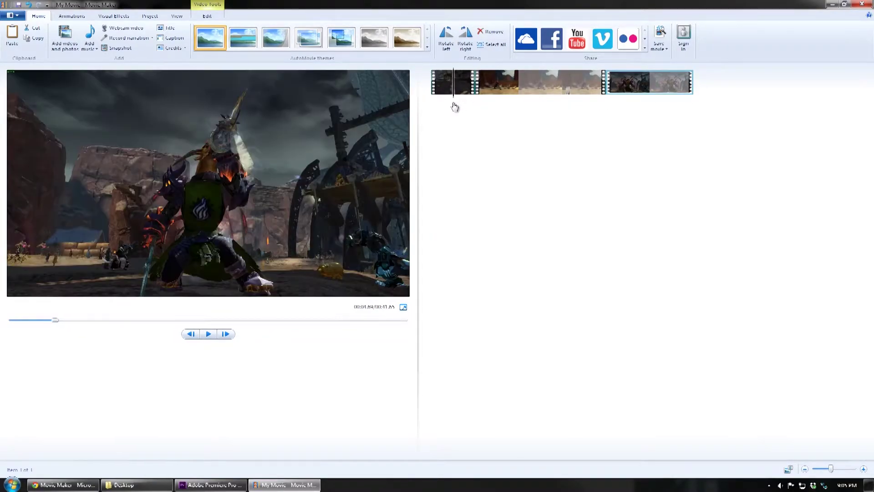
pyautogui.click(440, 108)
pyautogui.moveTo(440, 108)
pyautogui.mouseDown()
pyautogui.moveTo(510, 121)
pyautogui.moveTo(685, 117)
pyautogui.moveTo(429, 114)
pyautogui.mouseUp()
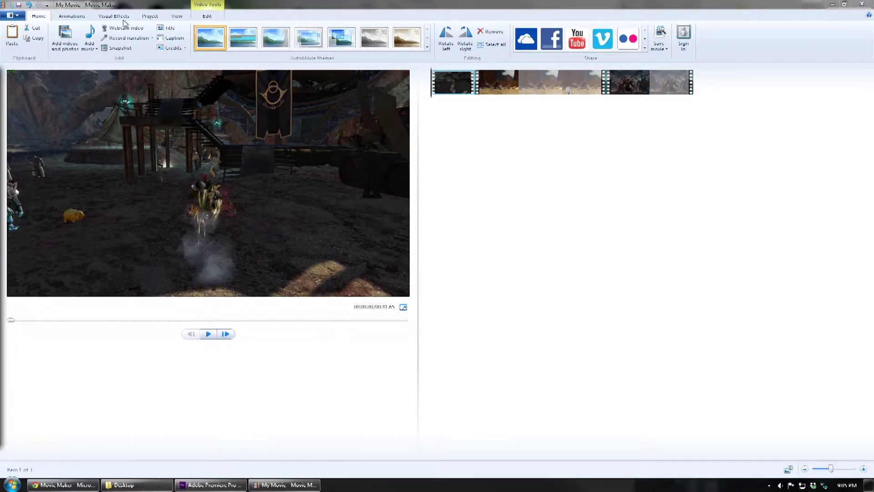
# - Add Dubstep Dunes - Act 1_2.mp3 from My Music as the movie's music track
pyautogui.click(92, 49)
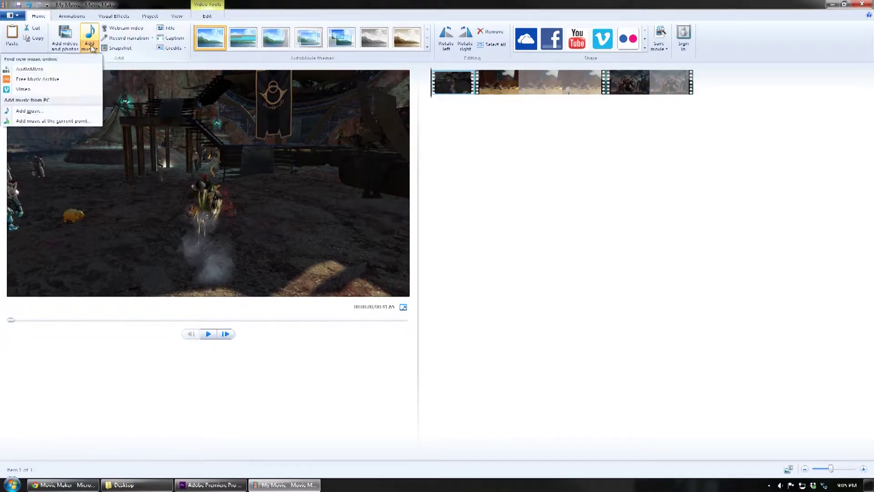
pyautogui.click(69, 113)
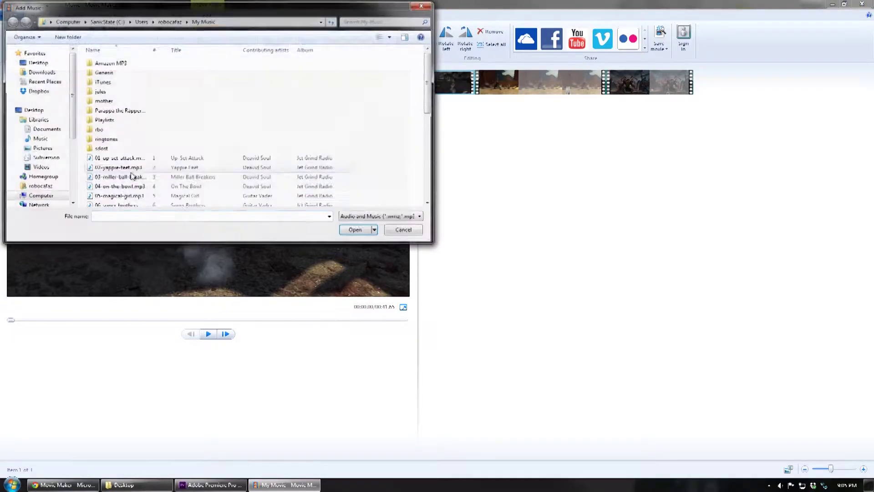
pyautogui.scroll(-5, 314, 73)
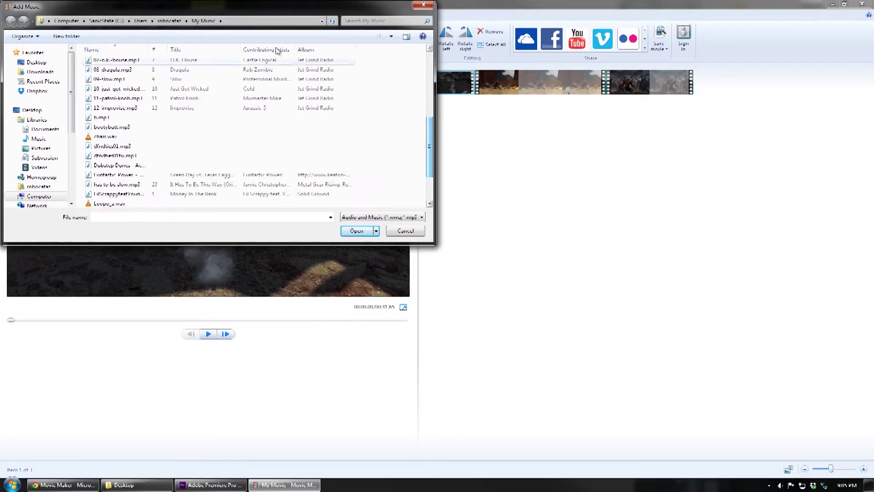
pyautogui.scroll(-2, 400, 162)
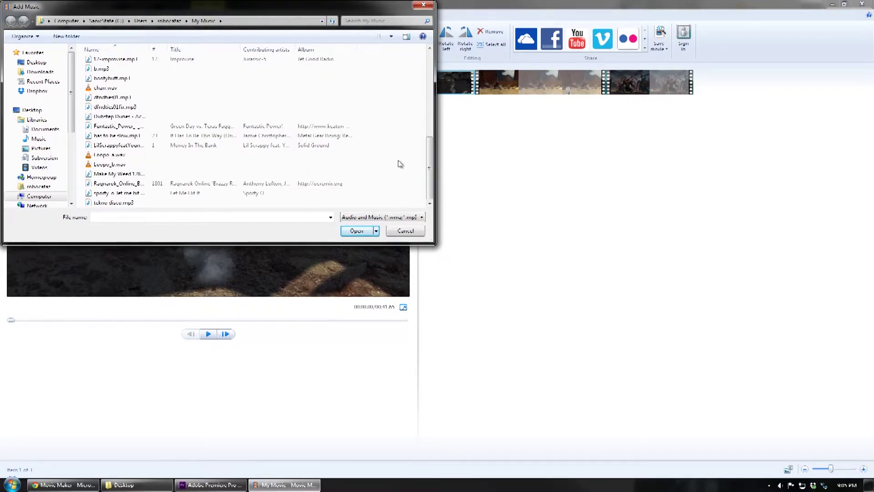
pyautogui.click(162, 117)
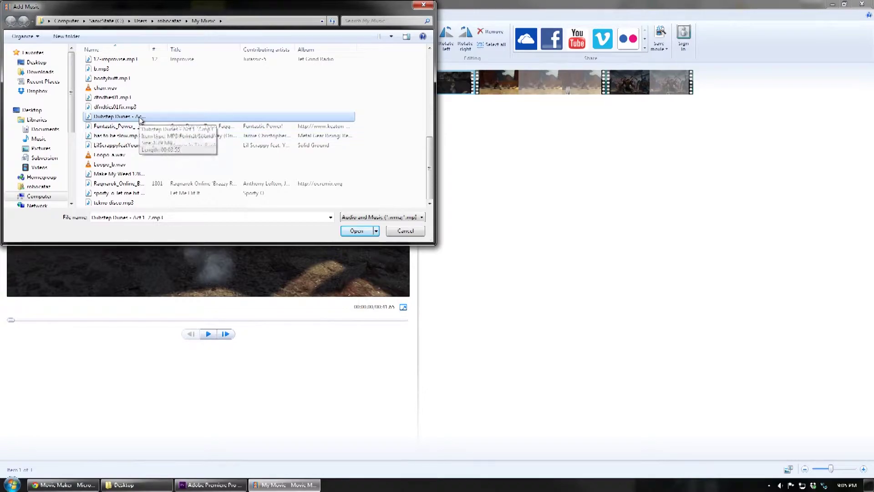
pyautogui.click(358, 232)
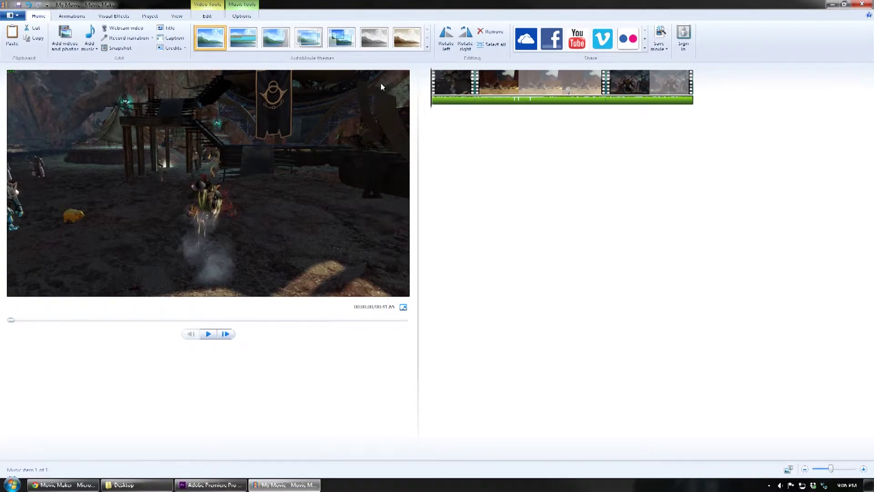
# - Preview the movie with the music, return near the start, and show the music track's options
pyautogui.click(208, 335)
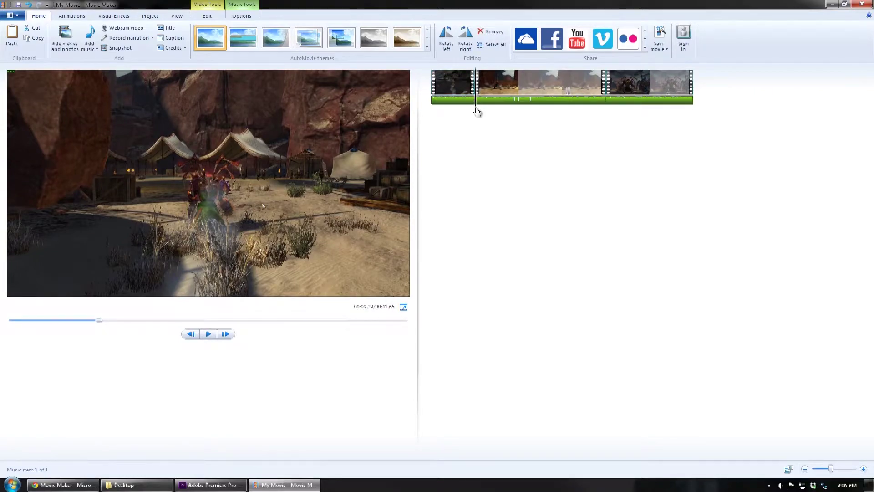
pyautogui.click(447, 110)
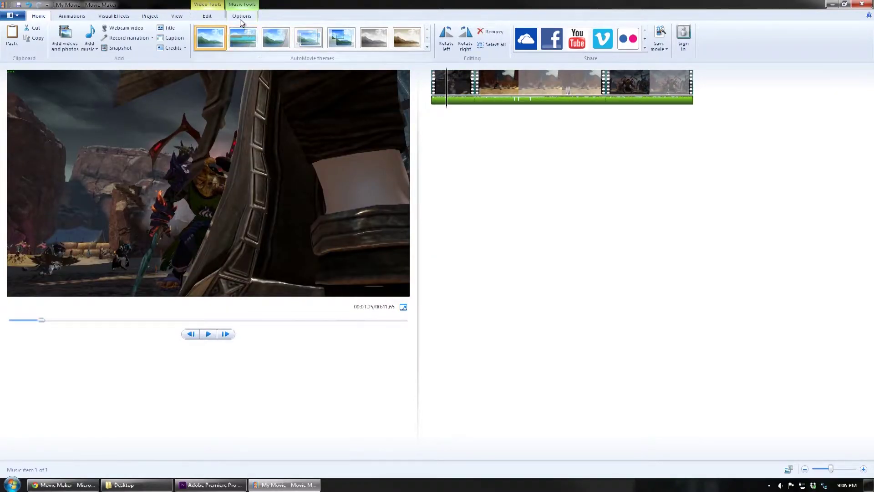
pyautogui.click(237, 10)
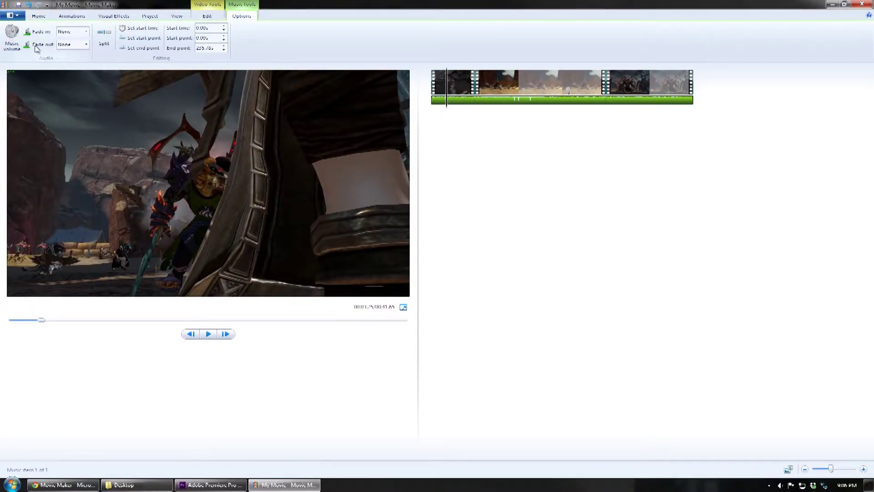
pyautogui.click(12, 49)
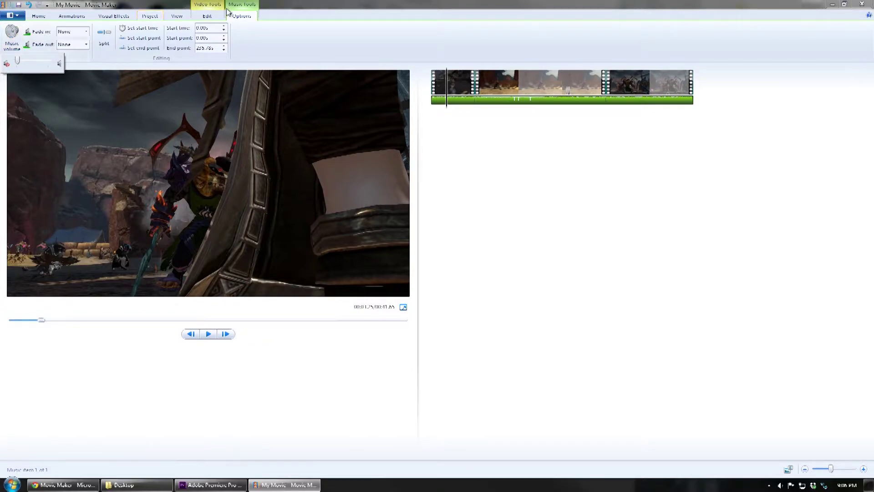
pyautogui.click(208, 16)
pyautogui.click(515, 94)
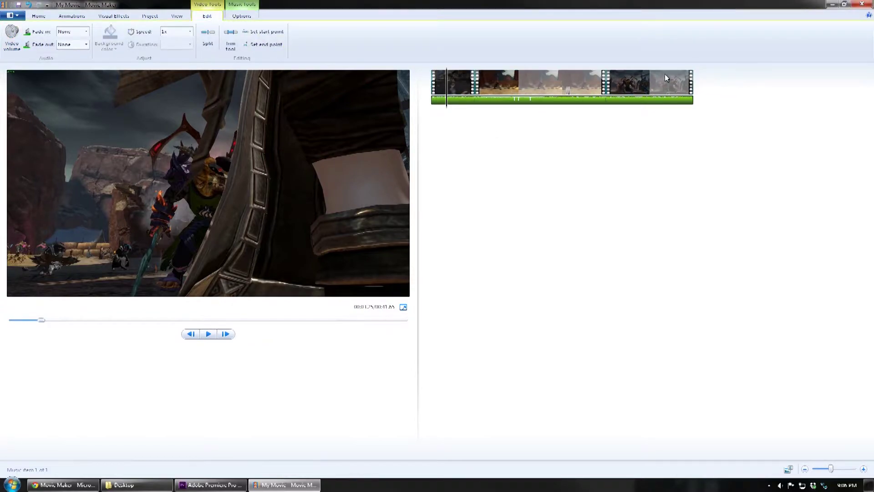
pyautogui.click(433, 84)
pyautogui.click(13, 34)
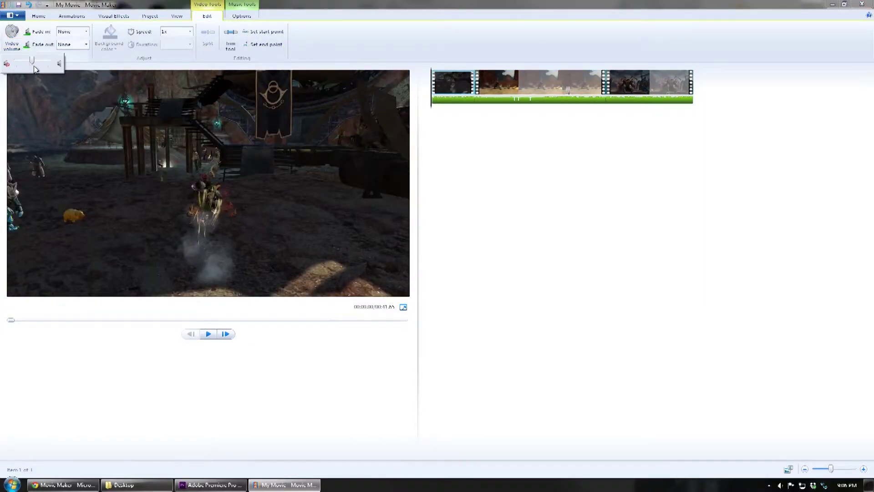
pyautogui.click(515, 85)
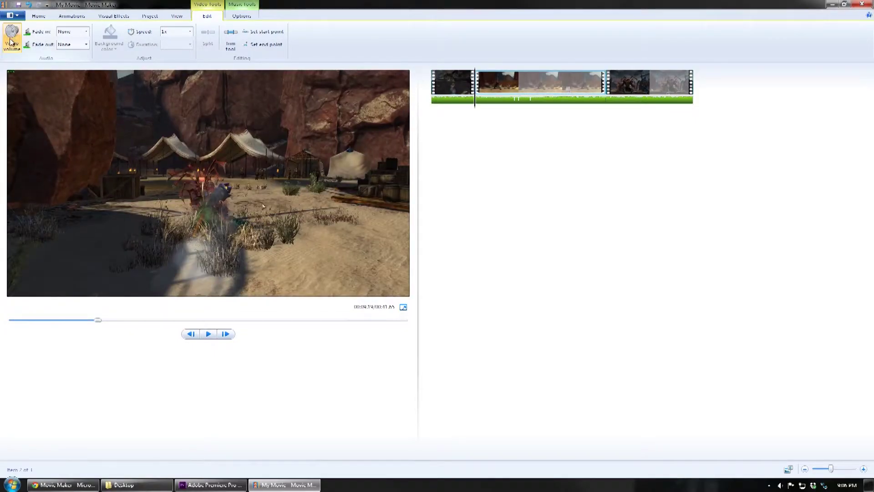
pyautogui.click(12, 34)
pyautogui.click(649, 85)
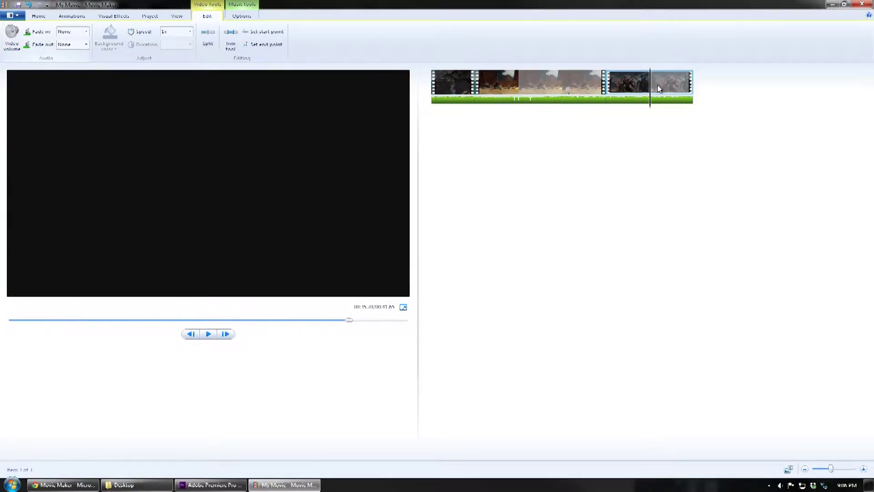
pyautogui.click(12, 34)
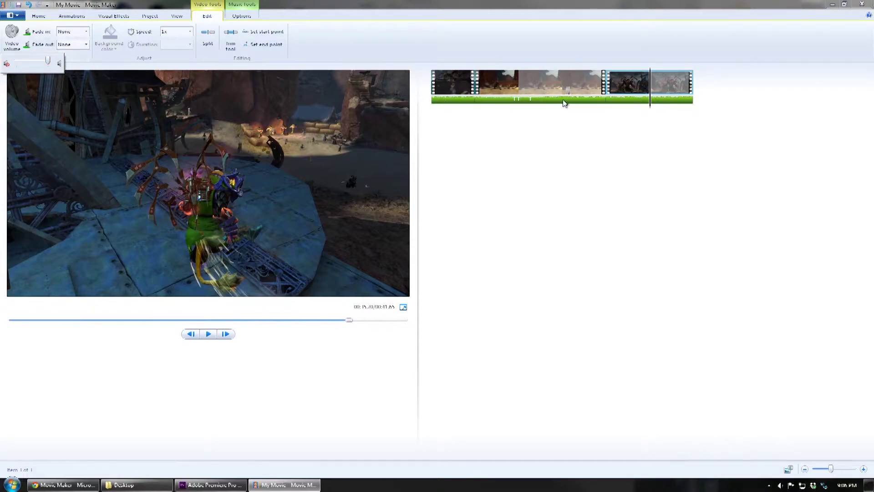
pyautogui.click(431, 86)
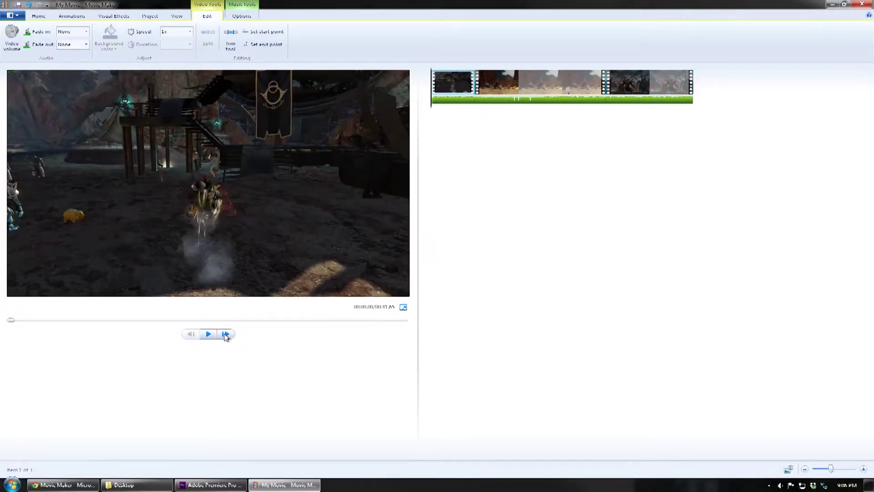
pyautogui.click(214, 336)
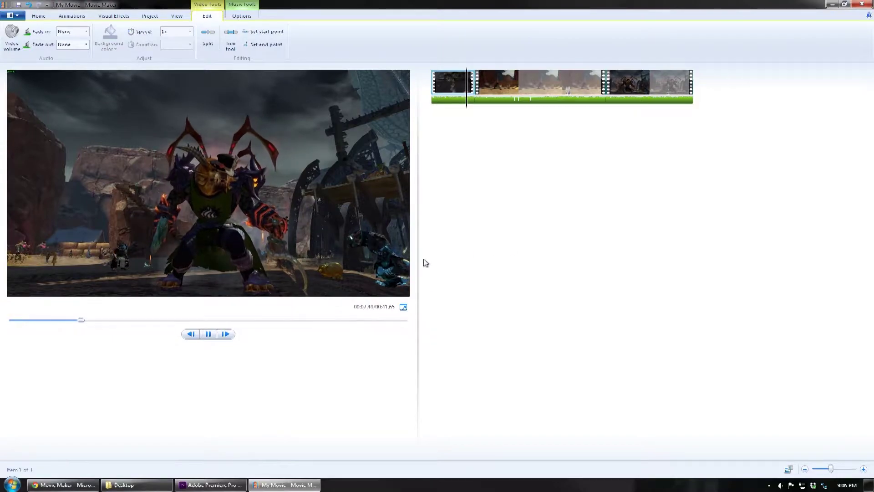
pyautogui.click(208, 335)
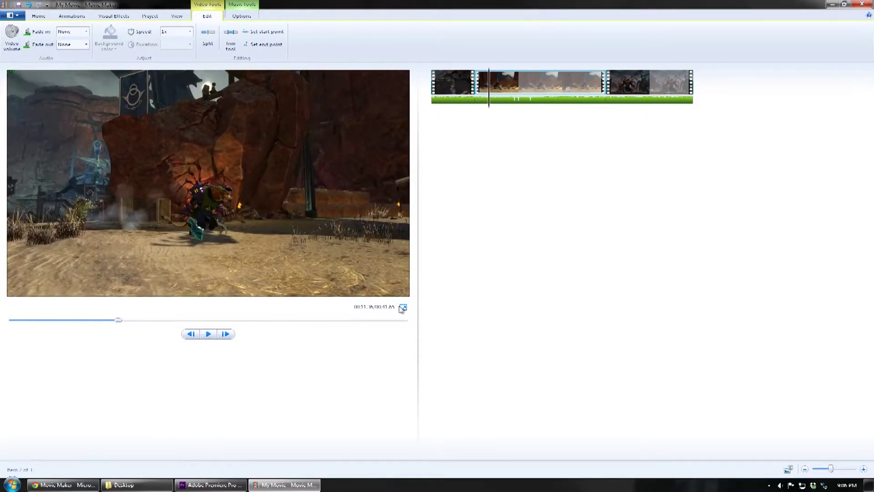
pyautogui.moveTo(489, 110); pyautogui.dragTo(685, 117)
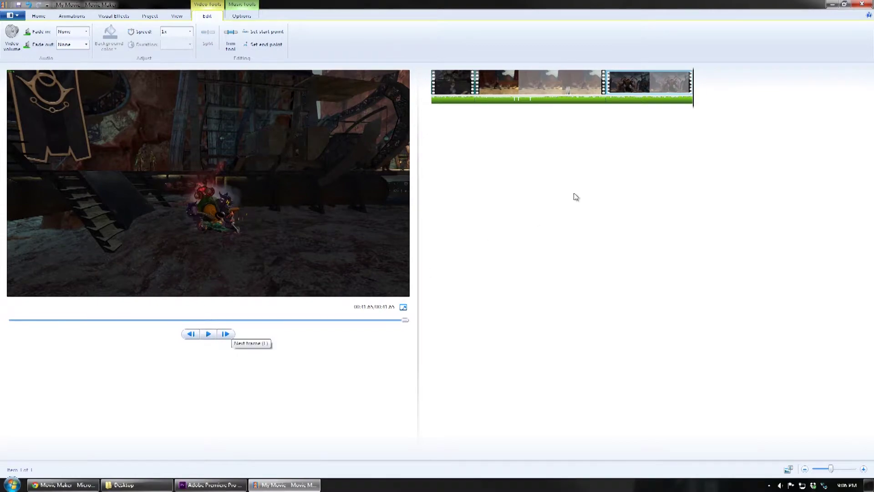
pyautogui.click(679, 111)
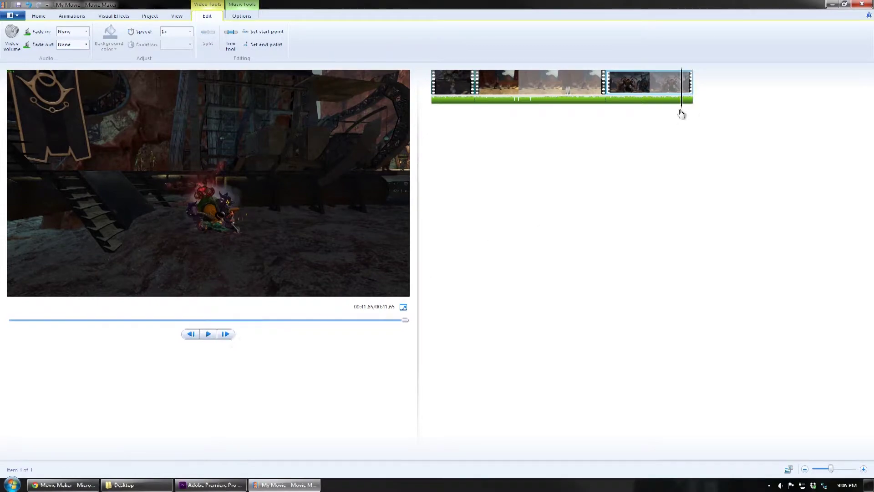
pyautogui.click(209, 335)
pyautogui.click(649, 99)
# - Set the music track's fade-out to Medium
pyautogui.click(242, 16)
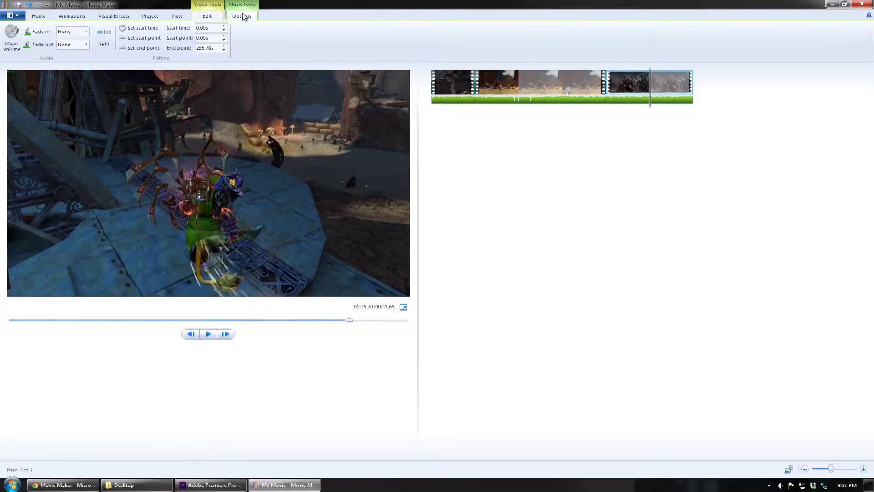
pyautogui.click(71, 43)
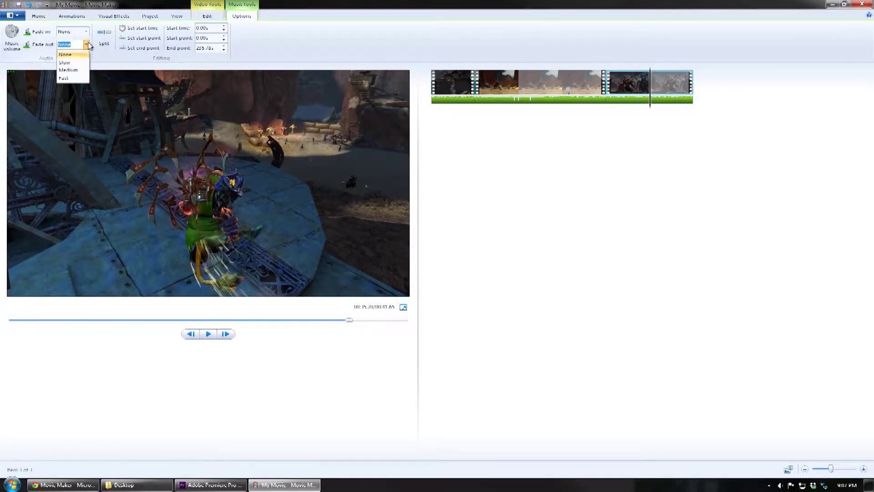
pyautogui.click(72, 71)
# - Play the movie back to check the fade-out, then return to the first clip
pyautogui.click(210, 336)
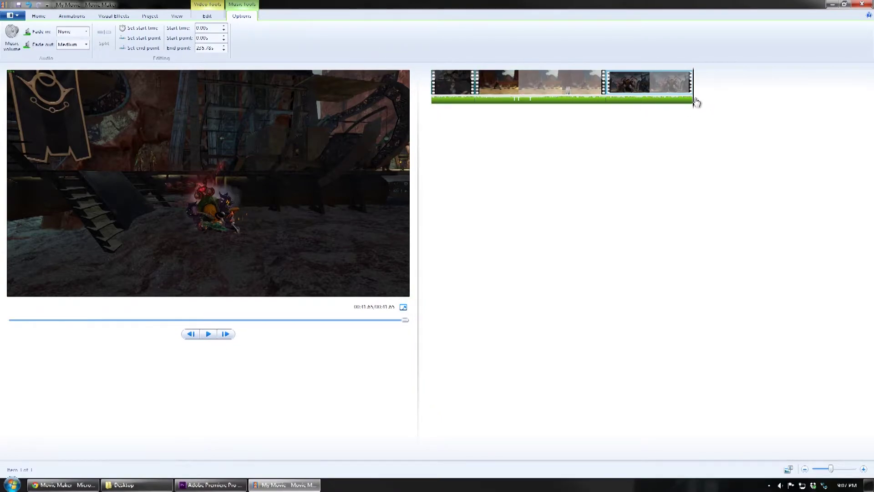
pyautogui.click(455, 95)
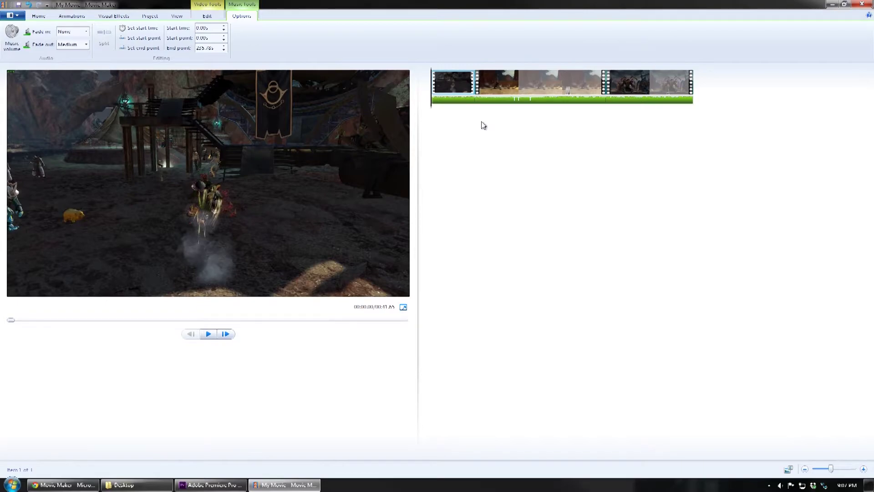
pyautogui.click(474, 95)
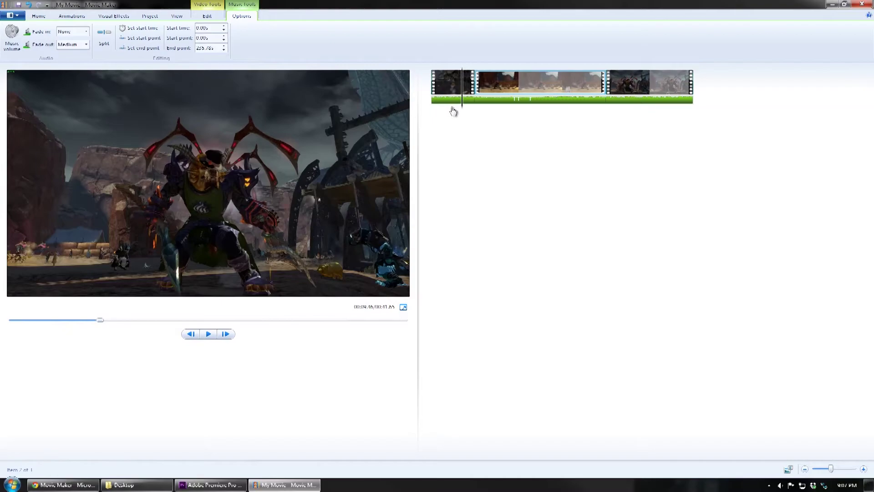
pyautogui.click(433, 97)
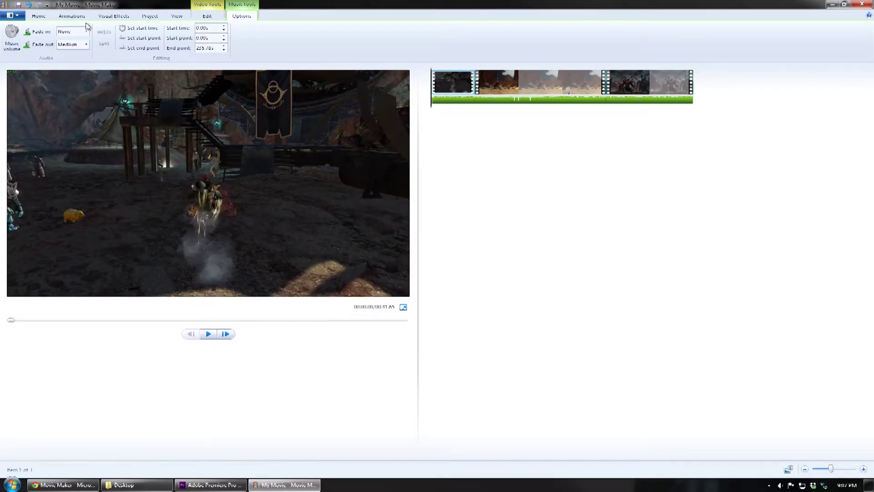
# - Apply the Blur through black transition to the first clip from the Animations tab
pyautogui.click(66, 17)
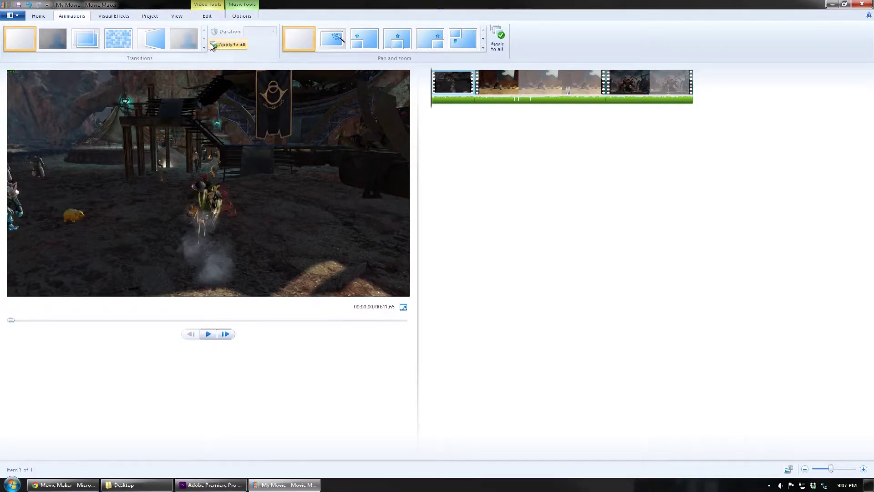
pyautogui.click(205, 47)
pyautogui.moveTo(204, 44); pyautogui.dragTo(200, 78)
pyautogui.click(221, 44)
pyautogui.scroll(-5, 206, 44)
pyautogui.scroll(6, 205, 48)
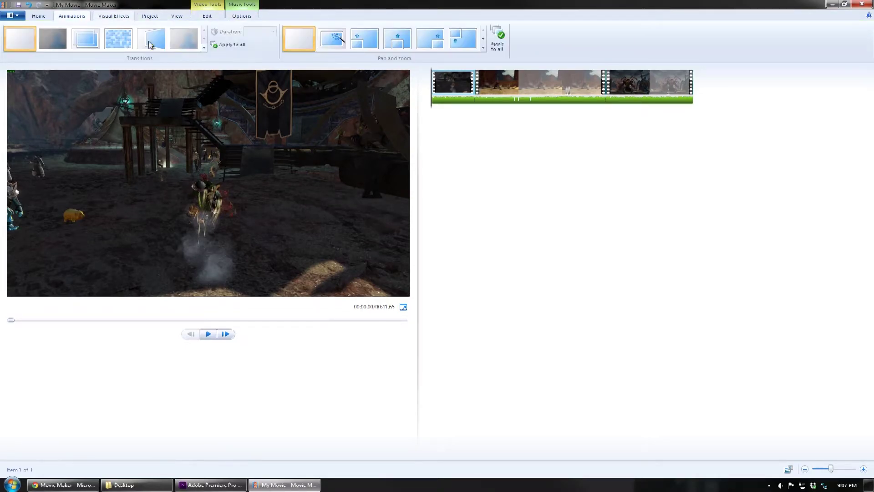
pyautogui.click(204, 47)
pyautogui.moveTo(203, 40); pyautogui.dragTo(72, 62)
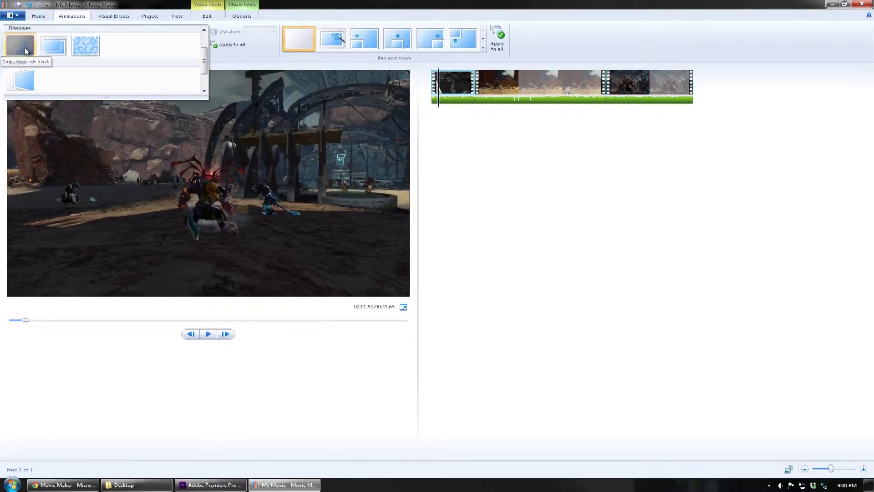
pyautogui.click(25, 50)
# - Give the second clip the Stars transition
pyautogui.click(496, 85)
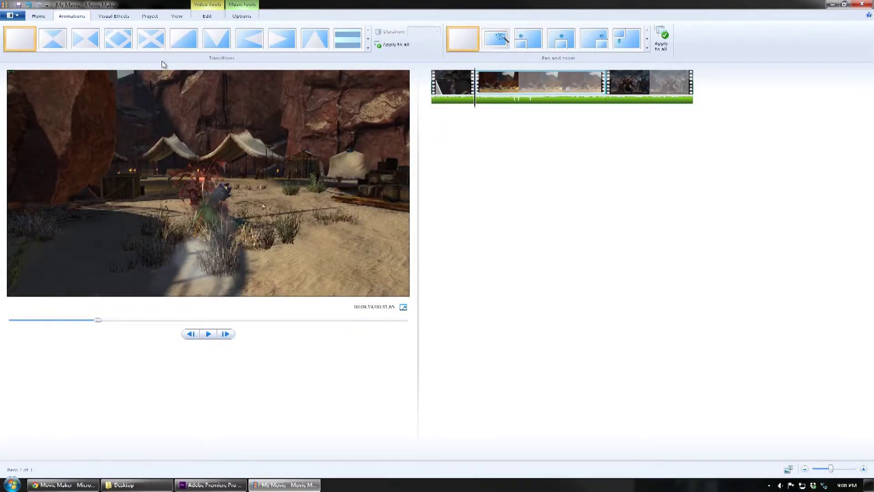
pyautogui.click(368, 47)
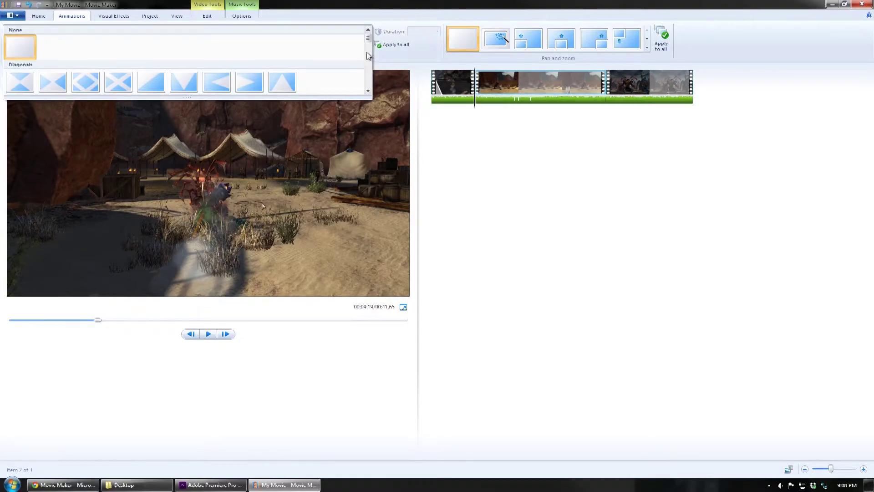
pyautogui.scroll(-5, 244, 69)
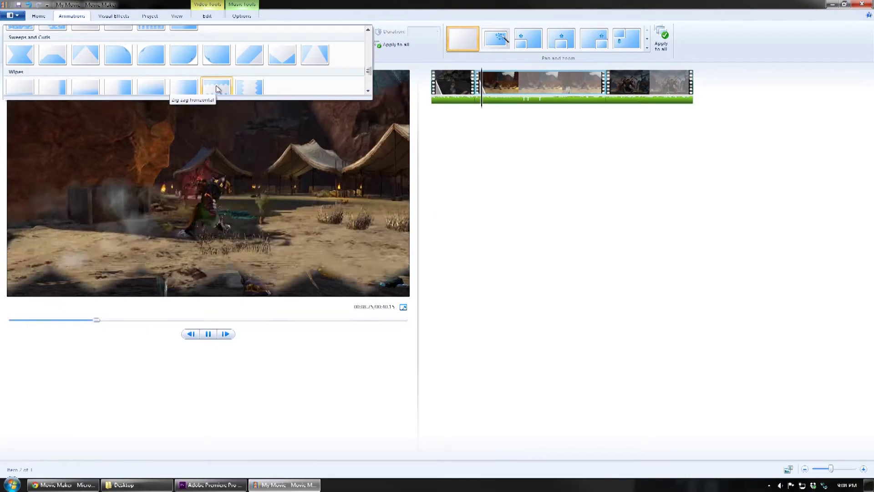
pyautogui.scroll(-2, 216, 89)
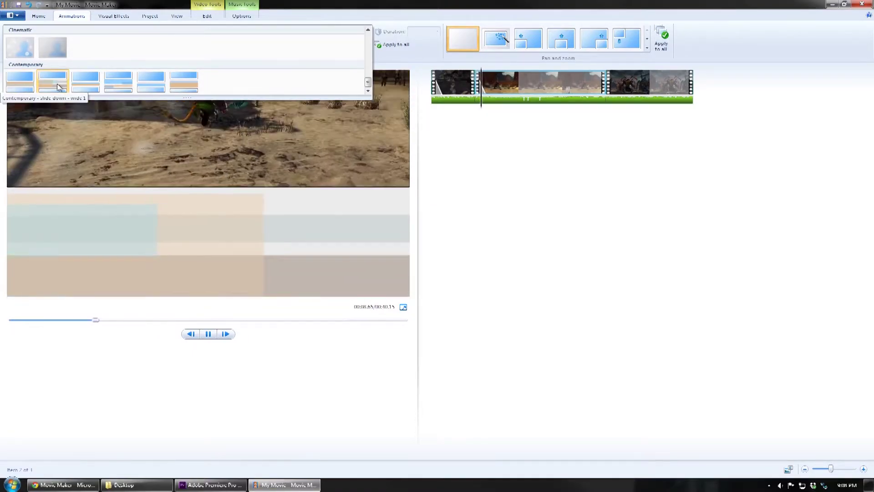
pyautogui.scroll(-3, 196, 60)
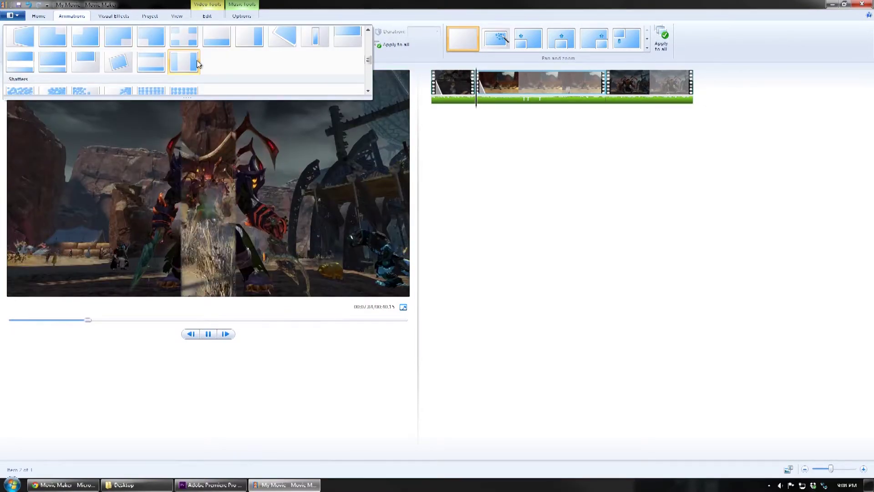
pyautogui.scroll(2, 270, 94)
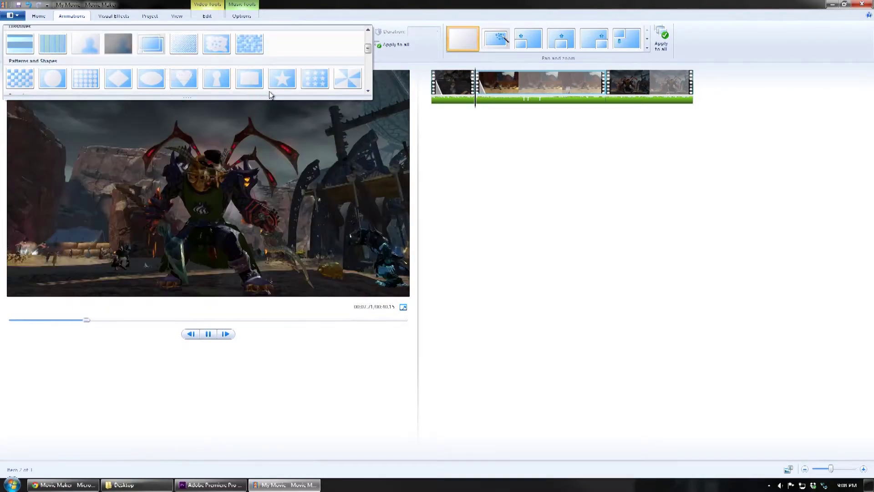
pyautogui.click(318, 86)
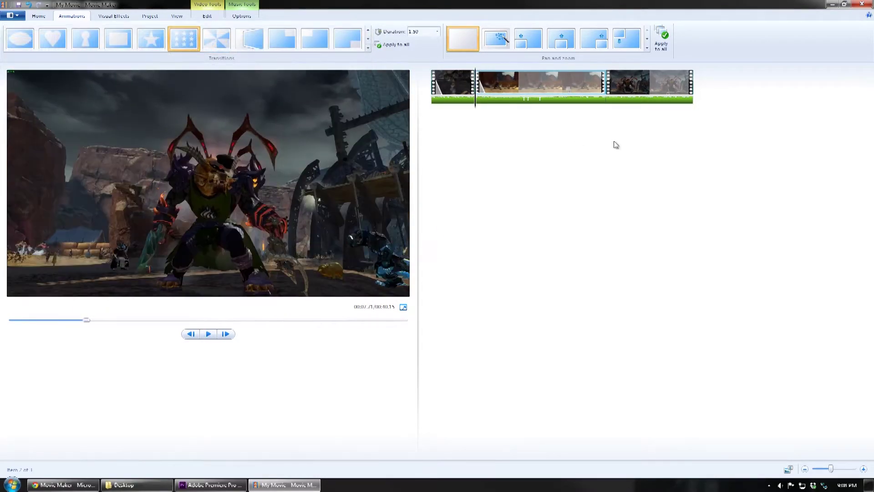
# - Select the third clip and browse the transitions gallery for it
pyautogui.click(635, 91)
pyautogui.click(368, 49)
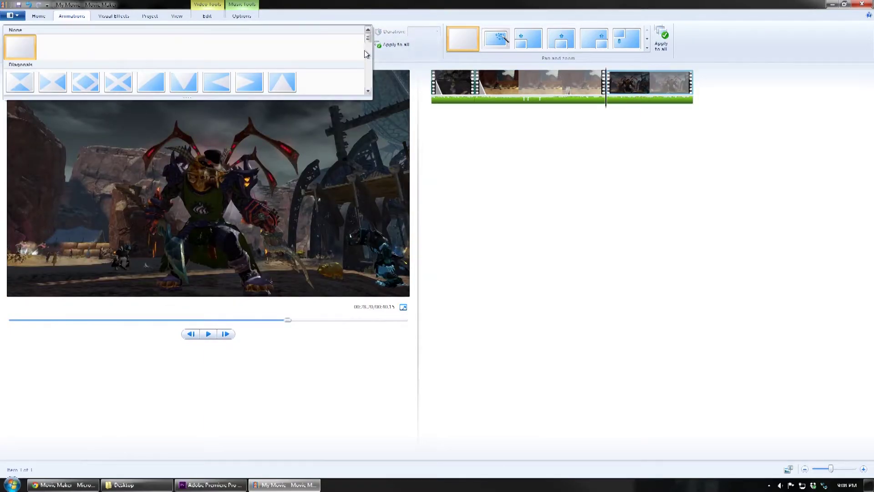
pyautogui.scroll(-2, 353, 52)
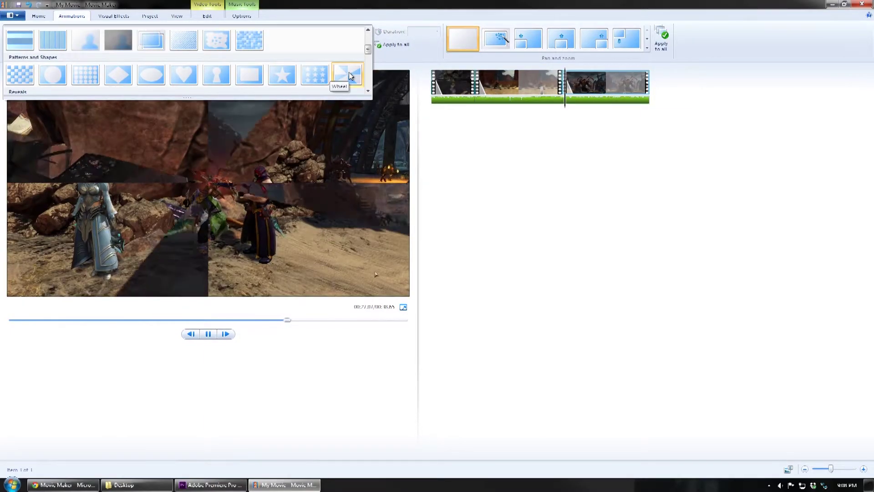